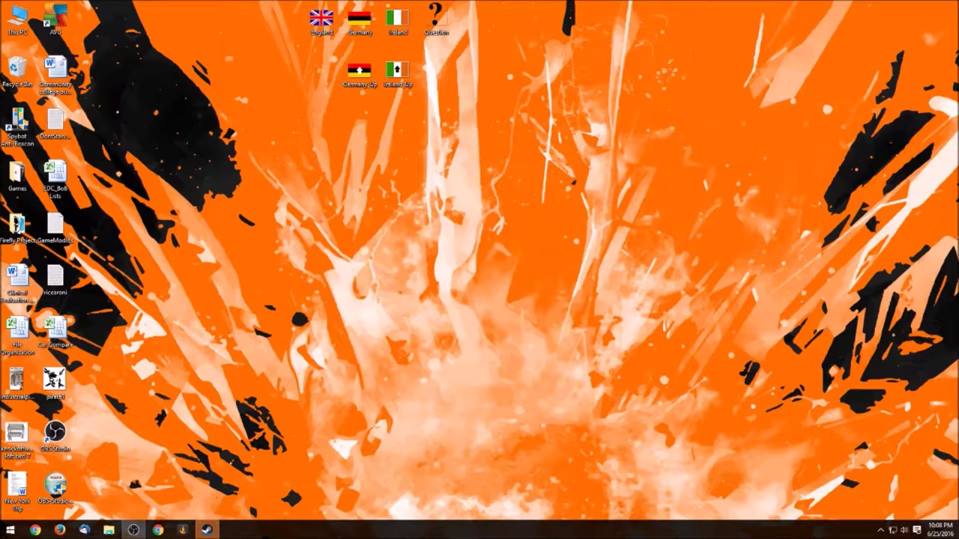
Bring up the pirate image in the browser, open its save options, then move the browser aside.
click(158, 530)
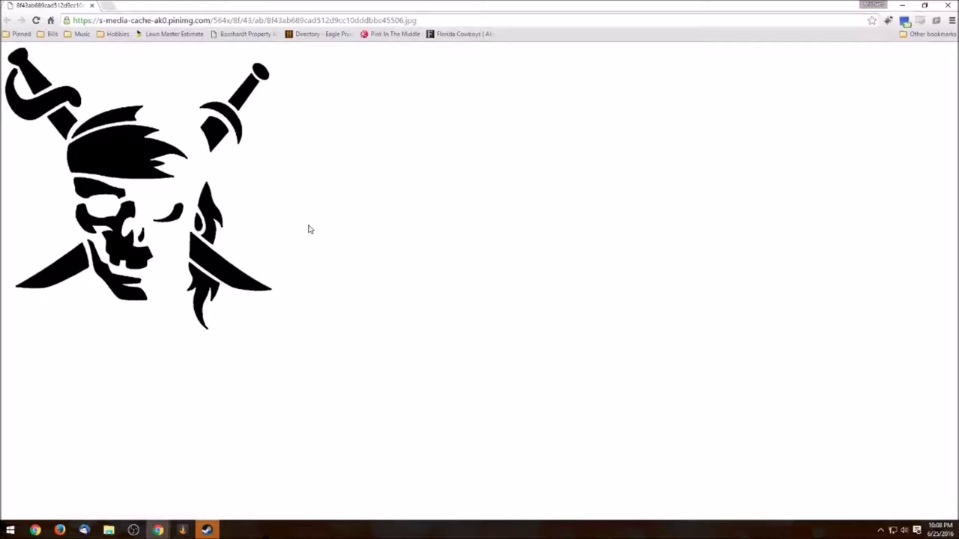
right_click(129, 148)
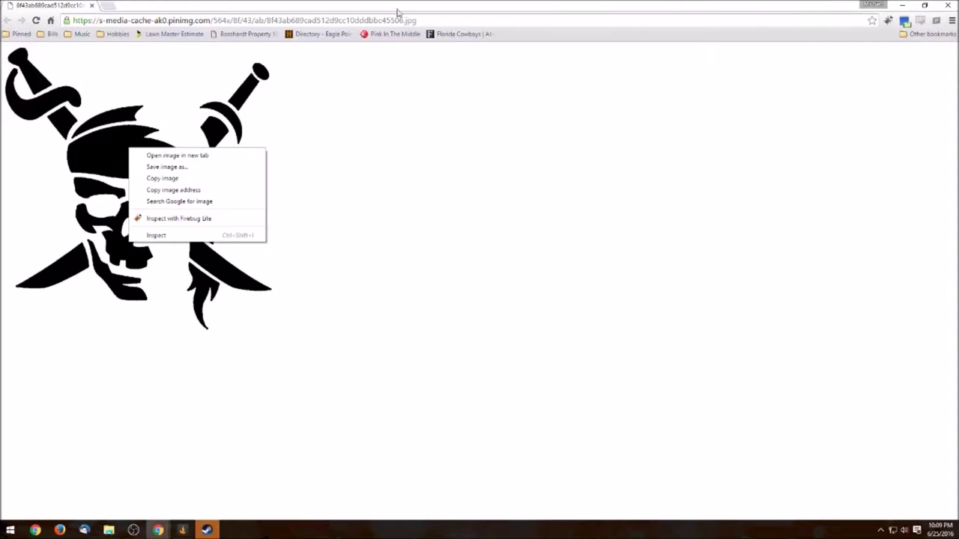
drag(72, 8, 958, 11)
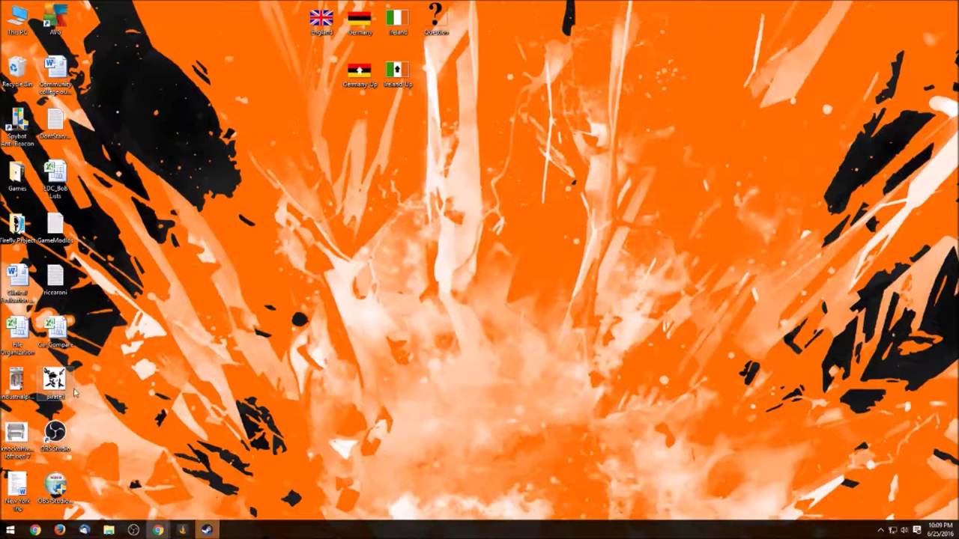
Launch Adobe Illustrator CC from Start and create a new blank letter-size document.
click(10, 529)
text(ill)
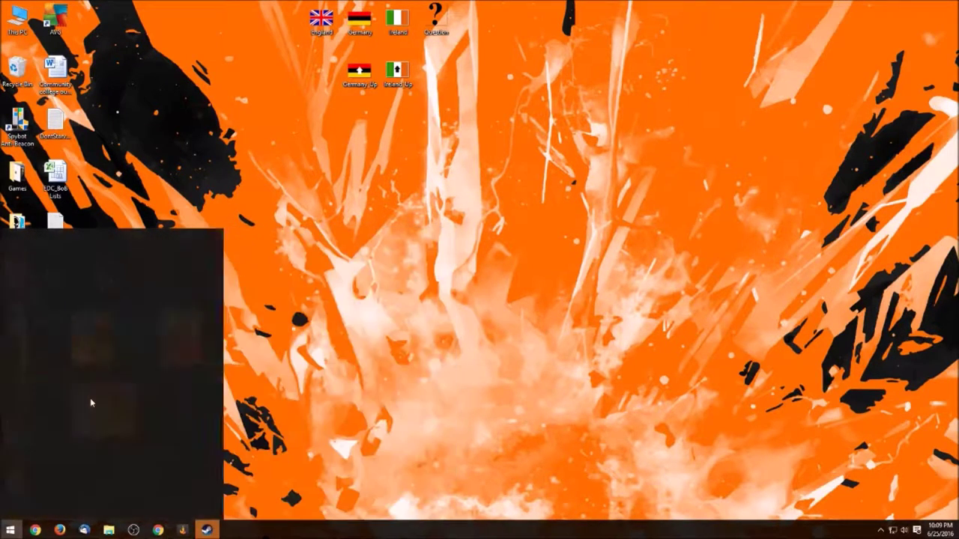
click(83, 257)
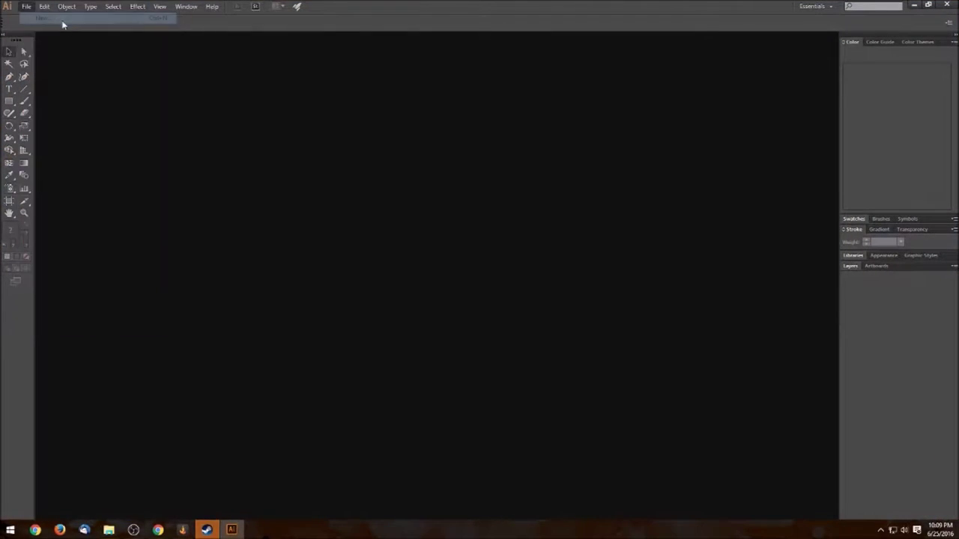
click(526, 353)
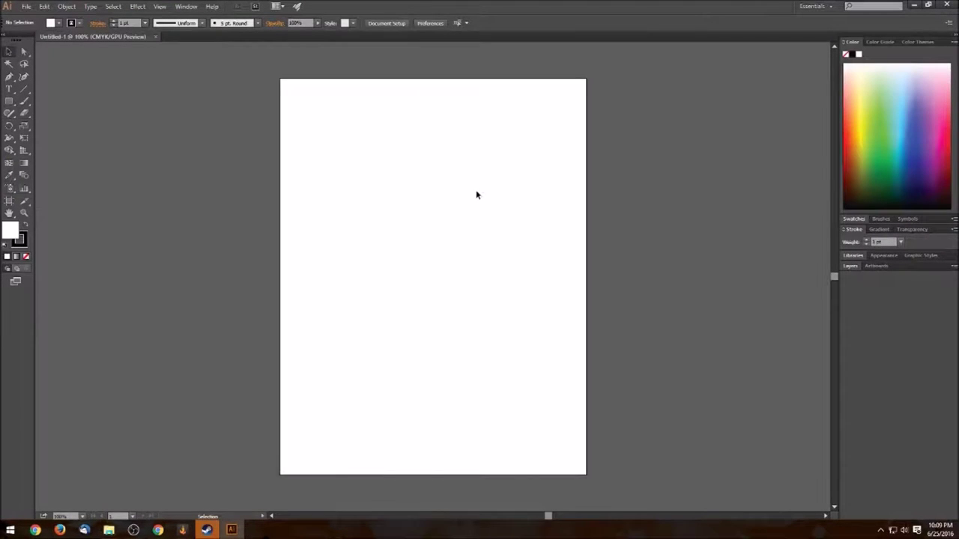
Place the pirate1 image file on the Untitled-1 artboard using File > Place.
click(27, 8)
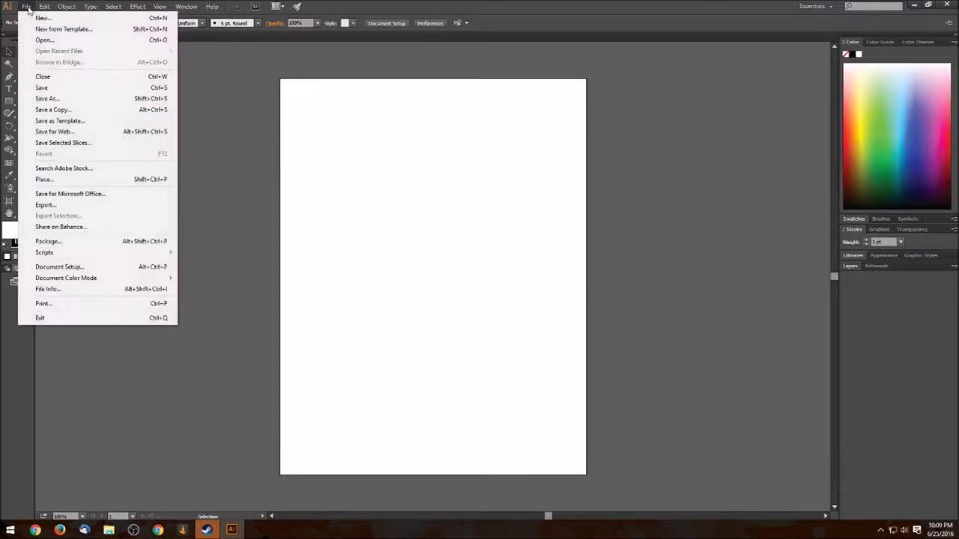
click(69, 181)
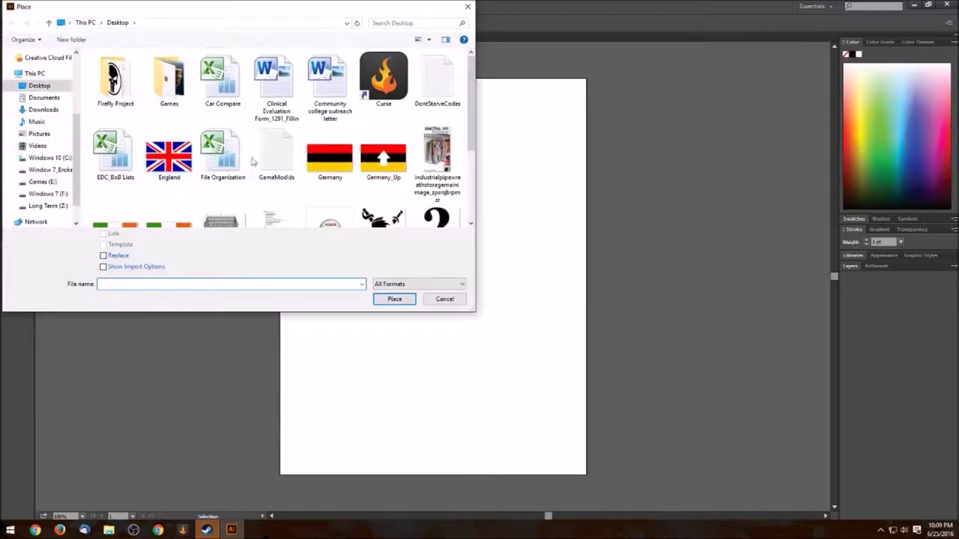
scroll(403, 170, down, 1)
scroll(403, 170, down, 1)
click(385, 140)
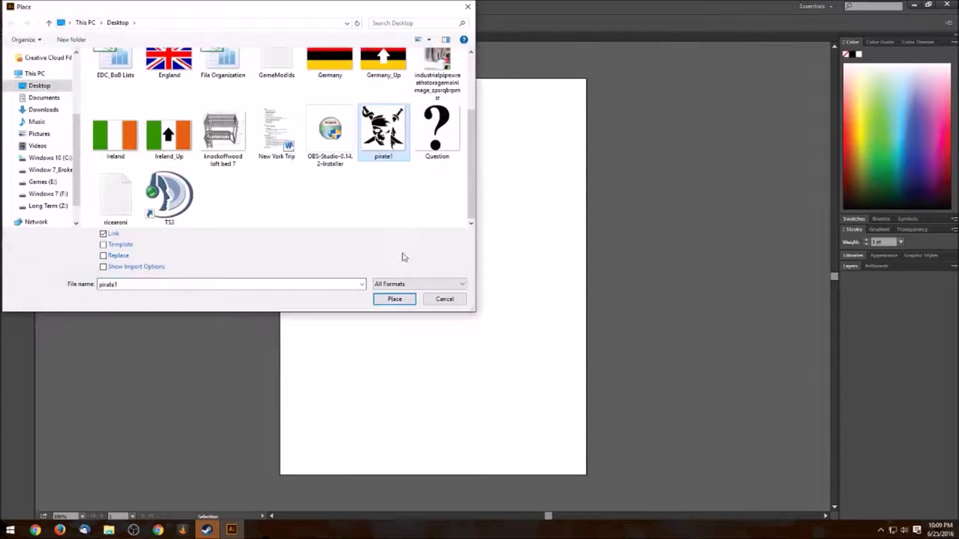
click(395, 300)
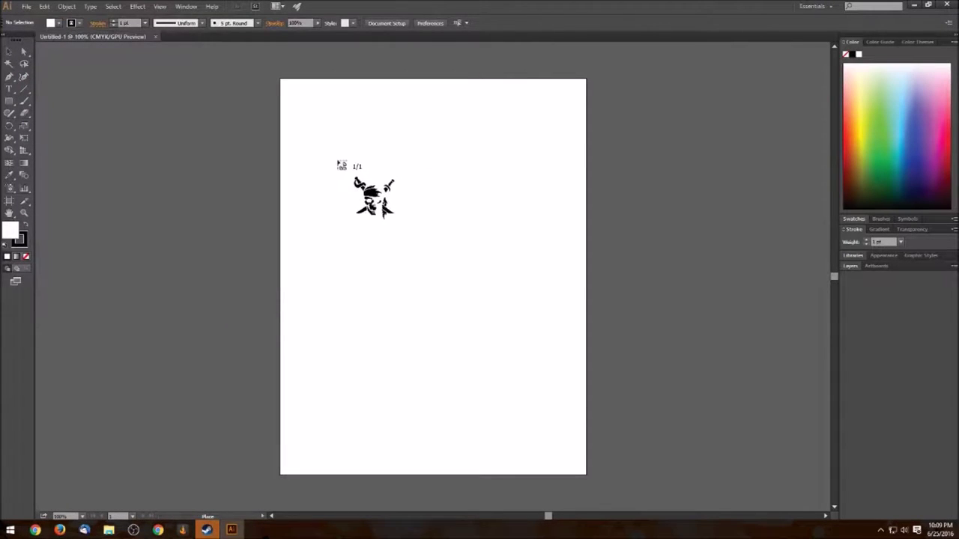
click(325, 154)
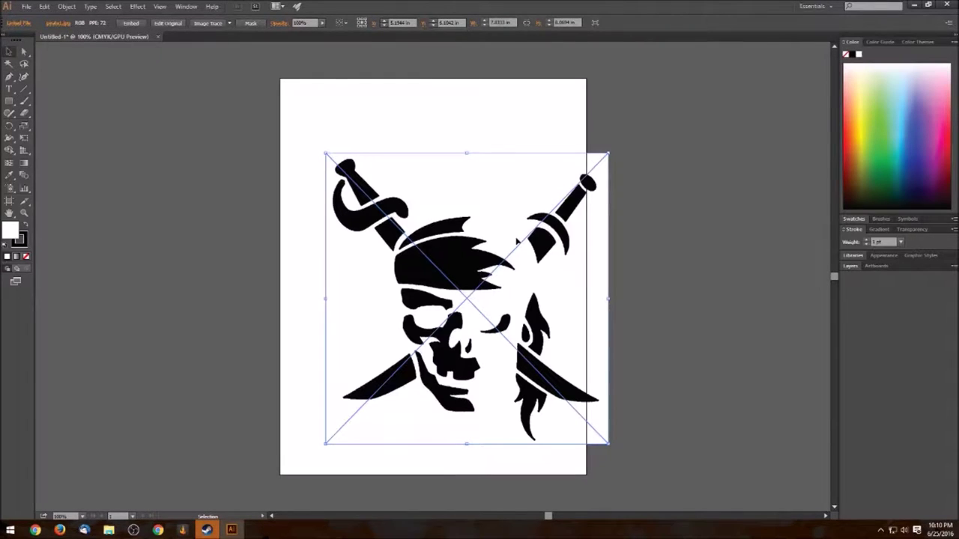
Trace the pirate image with Silhouettes, then Black and White Logo, finishing on the [Default] preset.
click(229, 24)
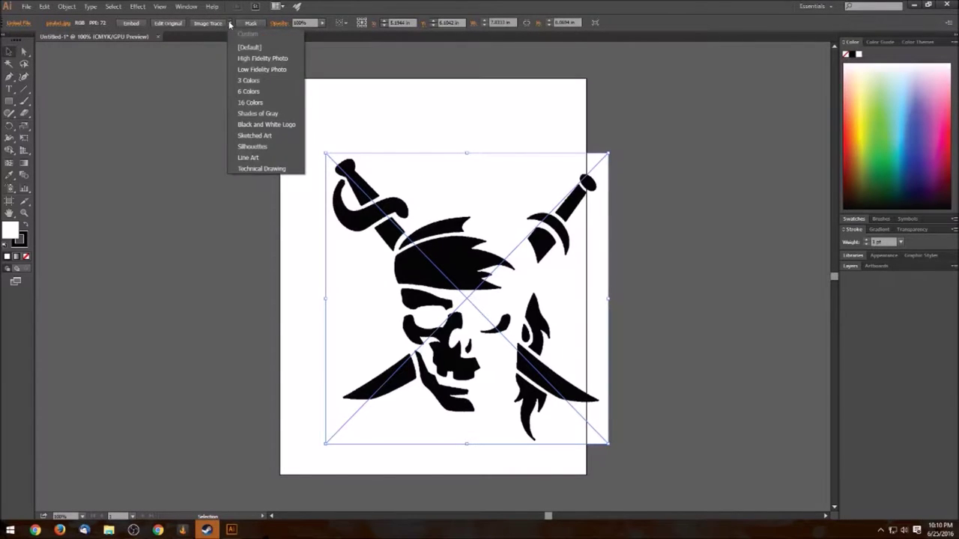
click(264, 148)
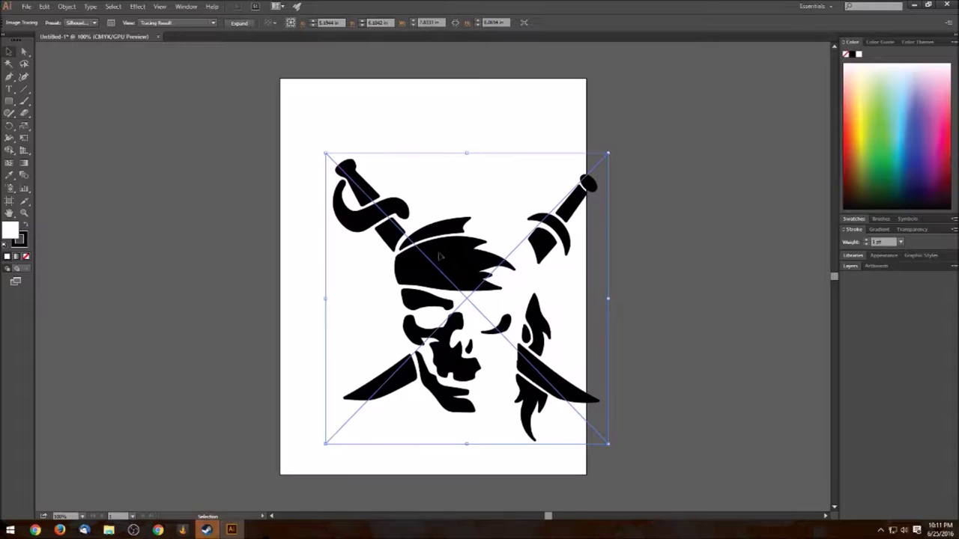
click(214, 26)
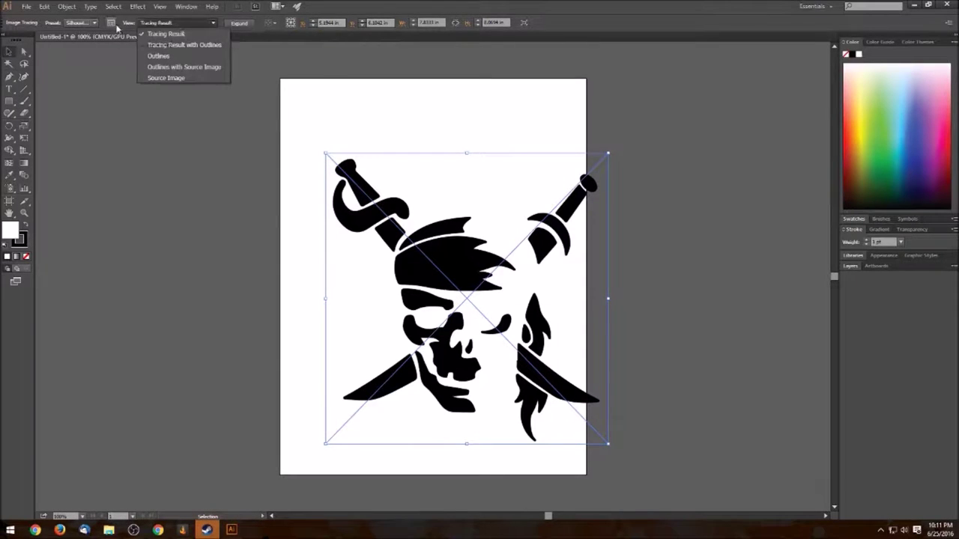
click(95, 23)
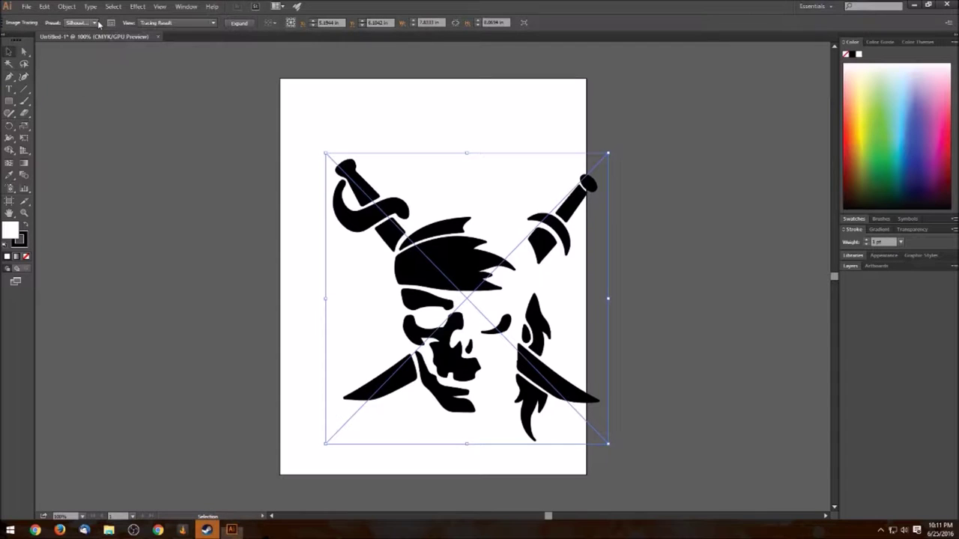
click(95, 23)
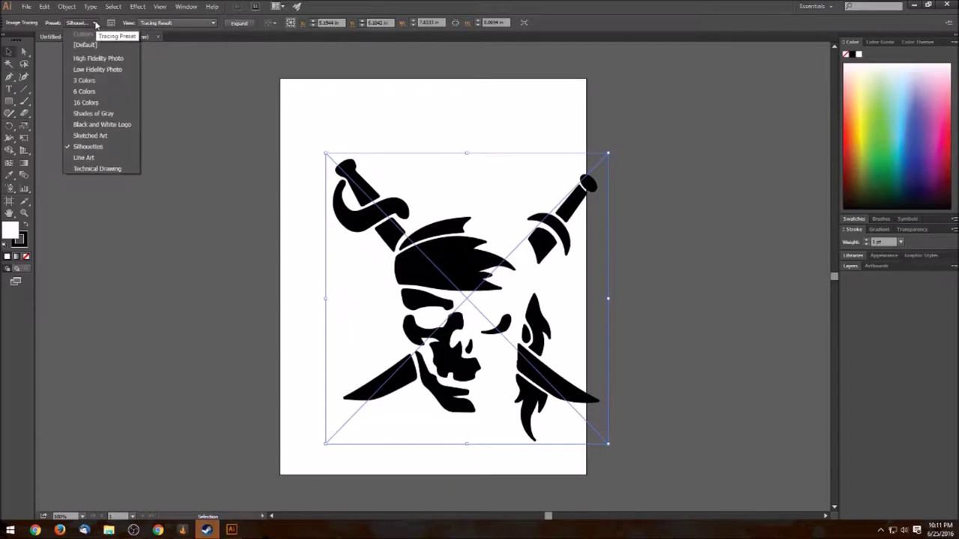
click(107, 125)
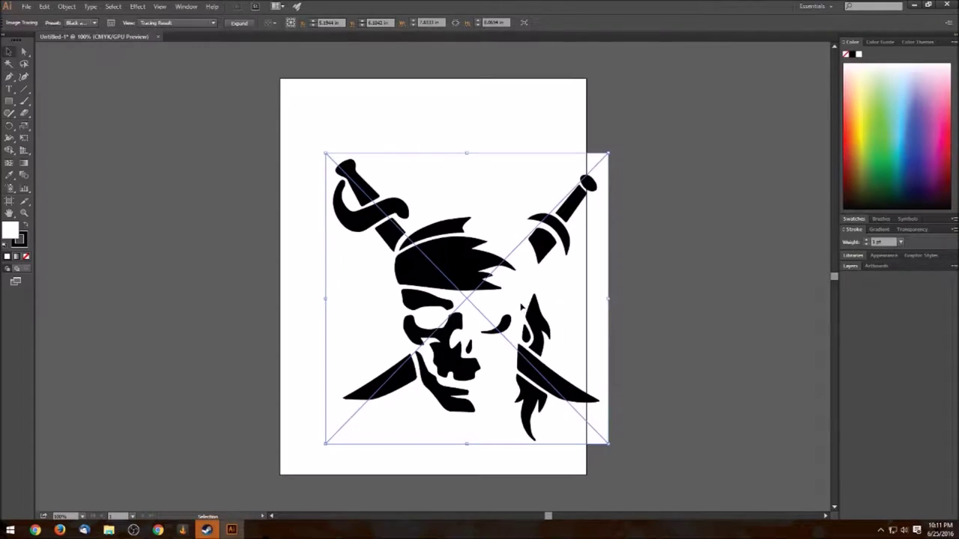
click(95, 23)
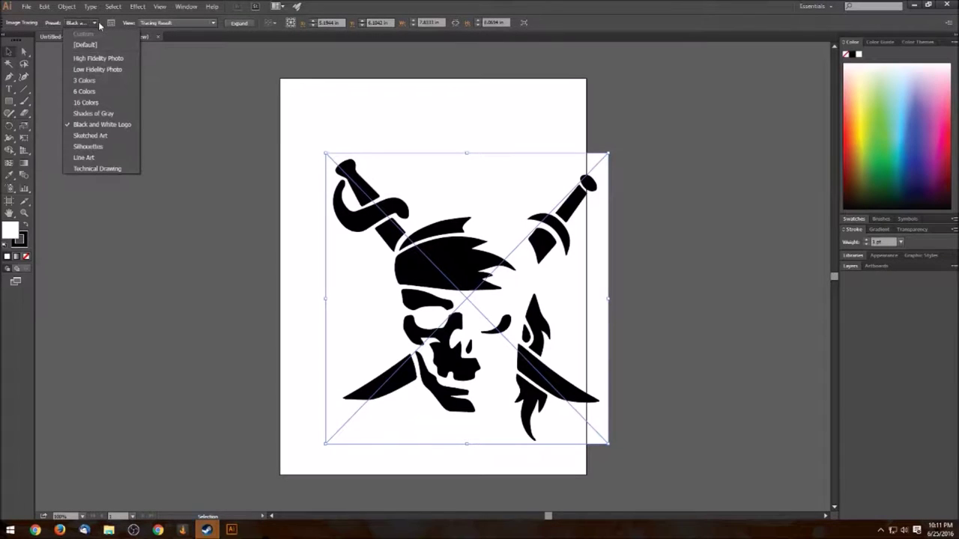
click(93, 45)
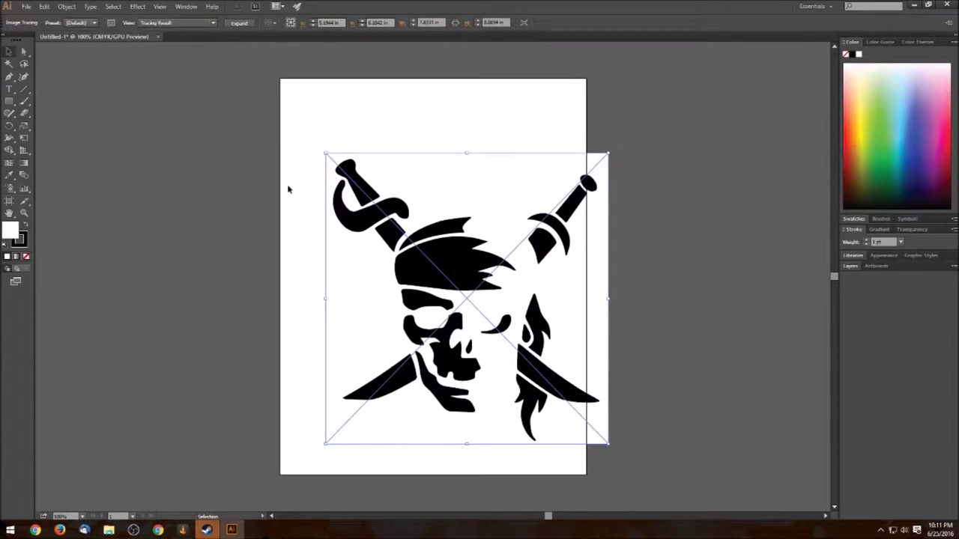
Undo the image trace and zoom in on the pirate artwork to 150%.
key(ctrl+z)
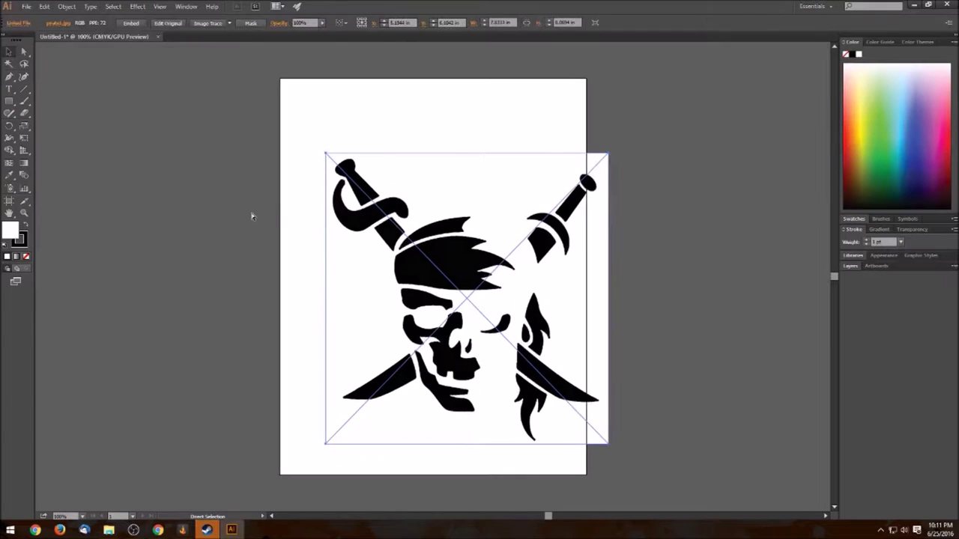
key(ctrl+equal)
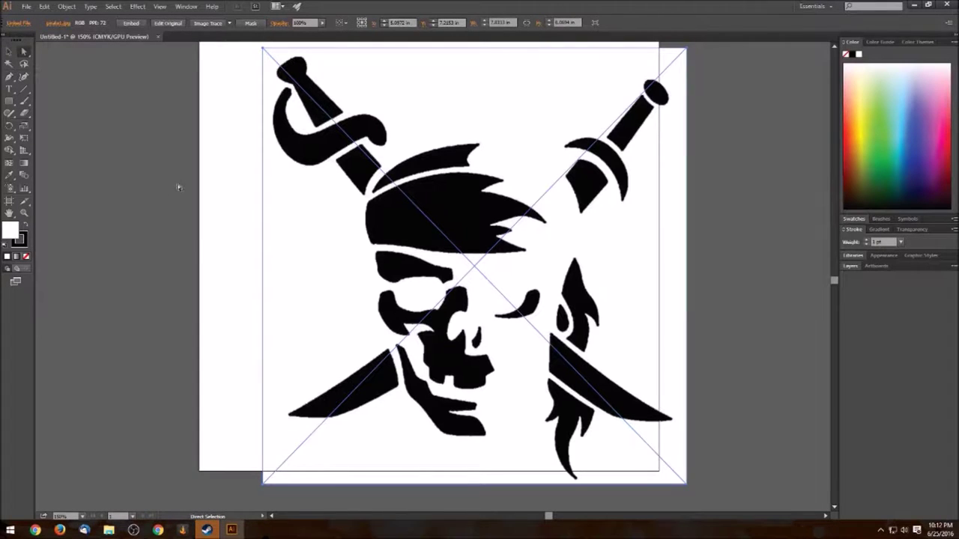
Trace the image with Black and White Logo and snap it to the artboard's left and bottom edges.
click(229, 23)
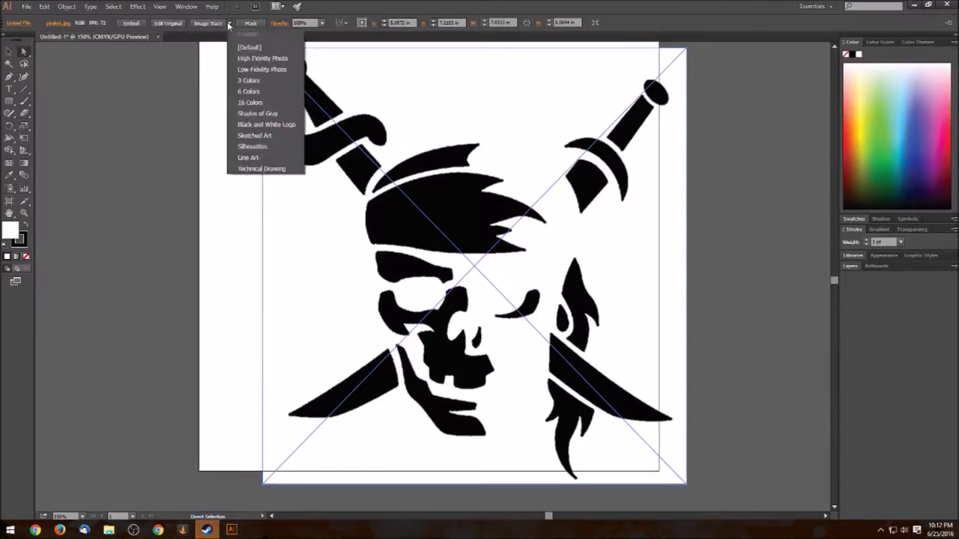
click(280, 124)
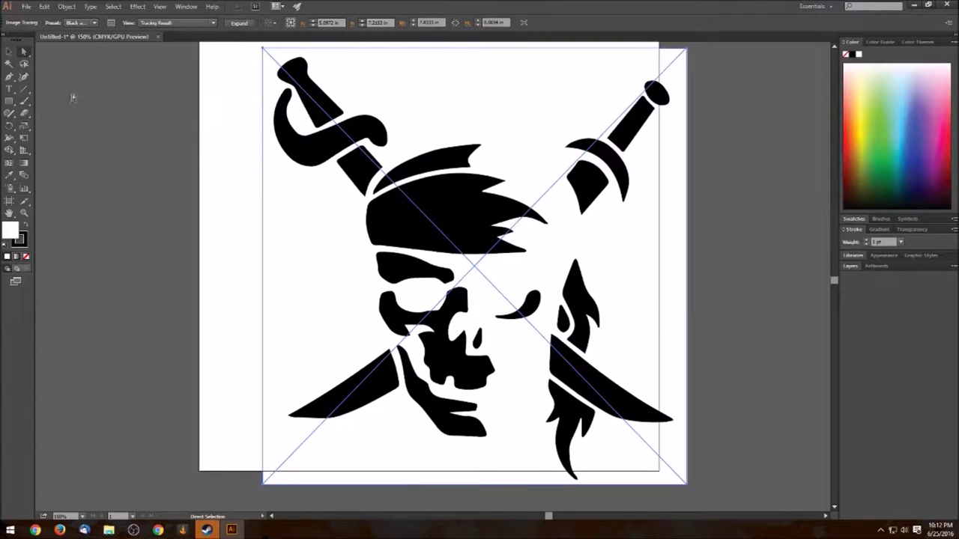
mouse_move(347, 142)
mouse_down()
mouse_move(342, 159)
mouse_move(316, 157)
mouse_up()
Resize the traced skull by its corner handle to fit the artboard and nudge it left.
scroll(638, 250, up, 1)
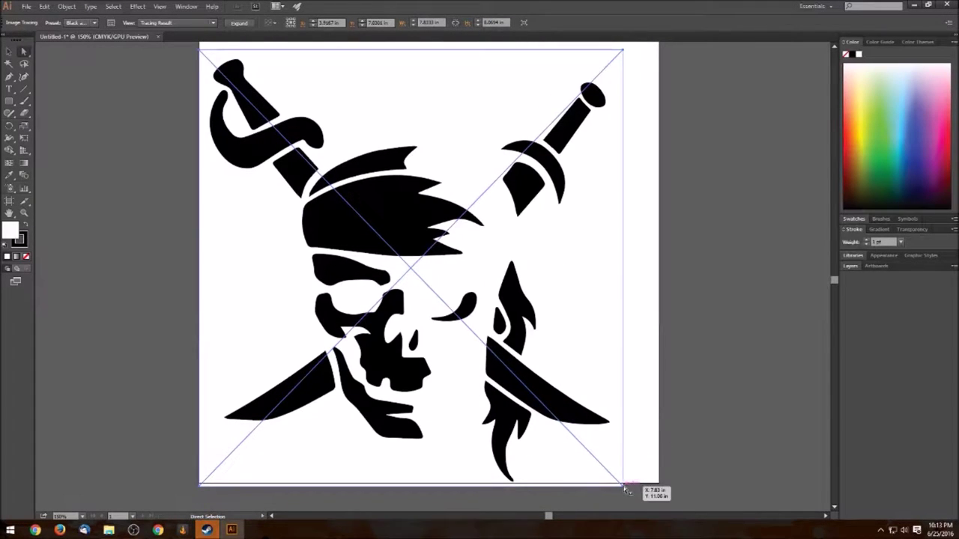
mouse_move(626, 489)
mouse_down()
mouse_move(553, 375)
mouse_move(672, 464)
mouse_up()
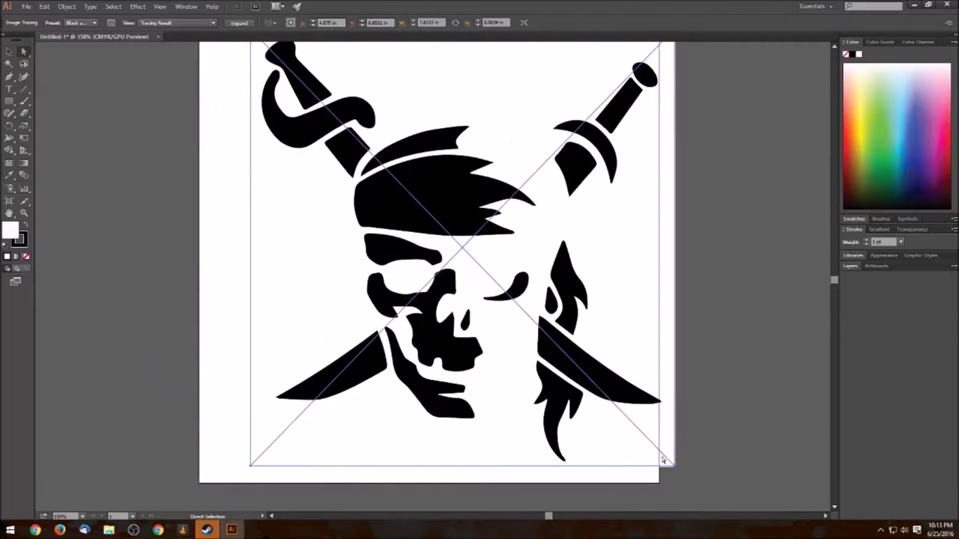
mouse_move(362, 208)
mouse_down()
mouse_move(357, 226)
mouse_move(345, 216)
mouse_up()
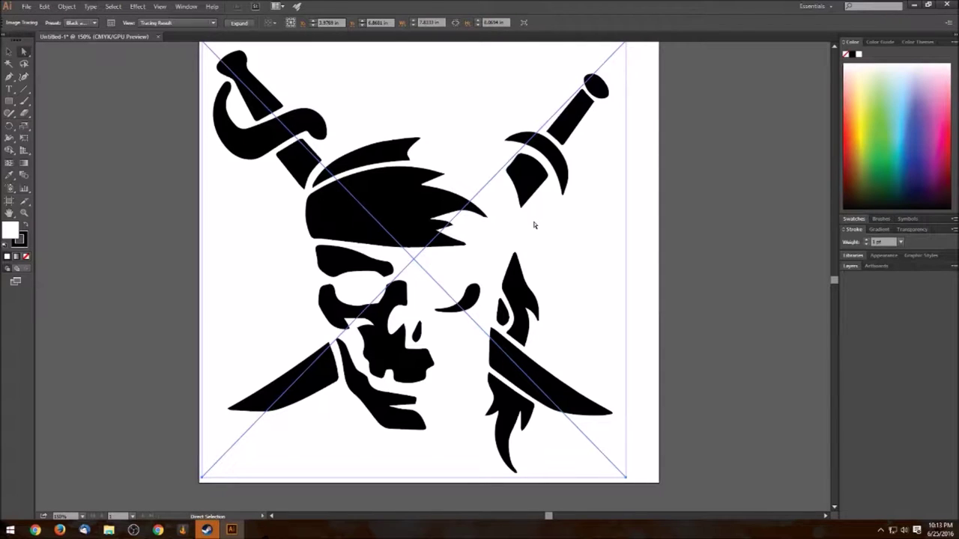
click(214, 23)
Expand the Black and White Logo trace into editable vector paths.
click(215, 24)
click(93, 22)
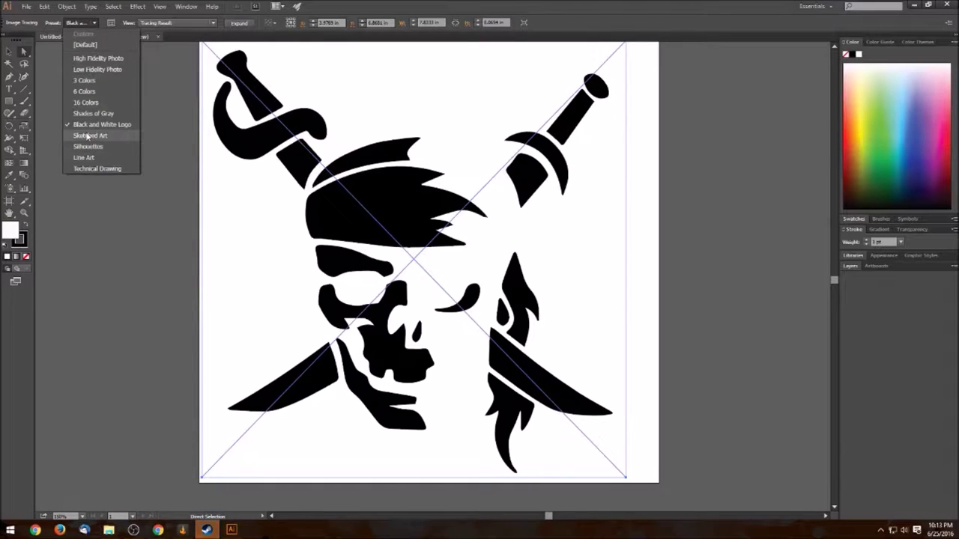
click(241, 24)
click(242, 25)
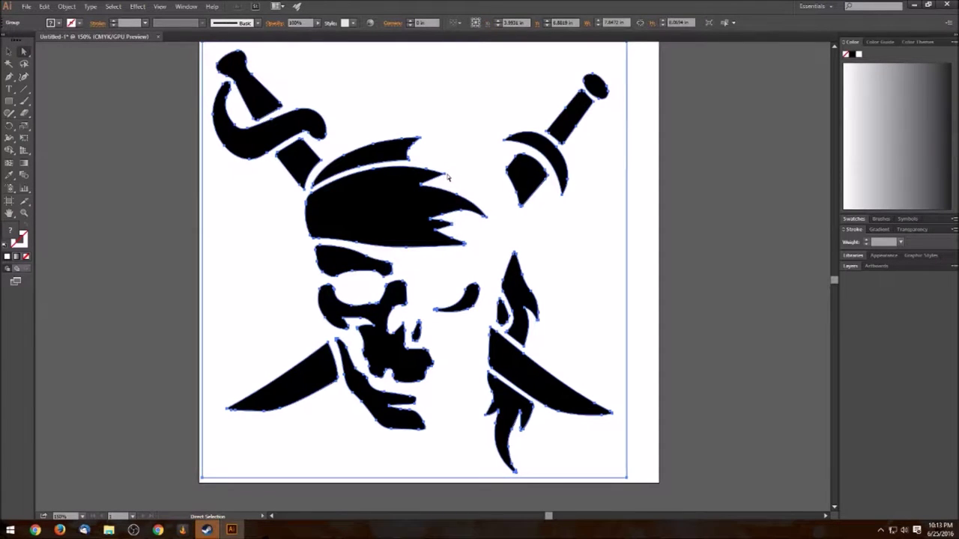
Shift the expanded artwork slightly left and click an anchor on the hat path with the Pen tool.
mouse_move(448, 180)
mouse_down()
mouse_move(440, 176)
mouse_move(478, 167)
mouse_move(442, 159)
mouse_move(439, 176)
mouse_up()
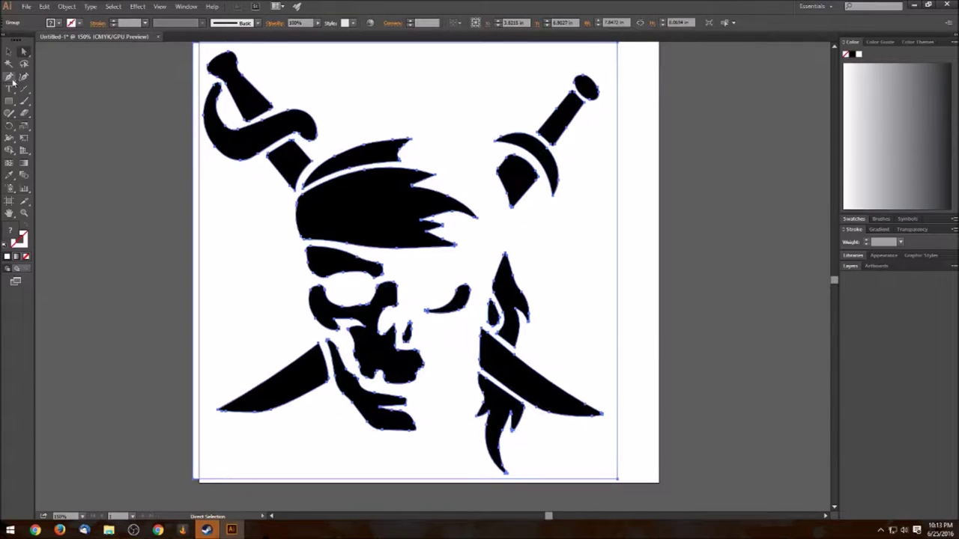
click(10, 77)
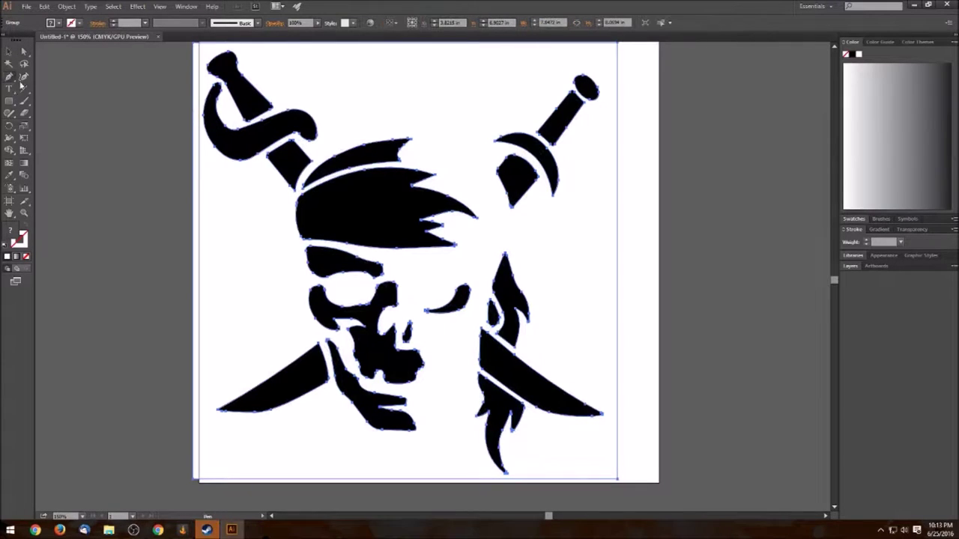
click(438, 176)
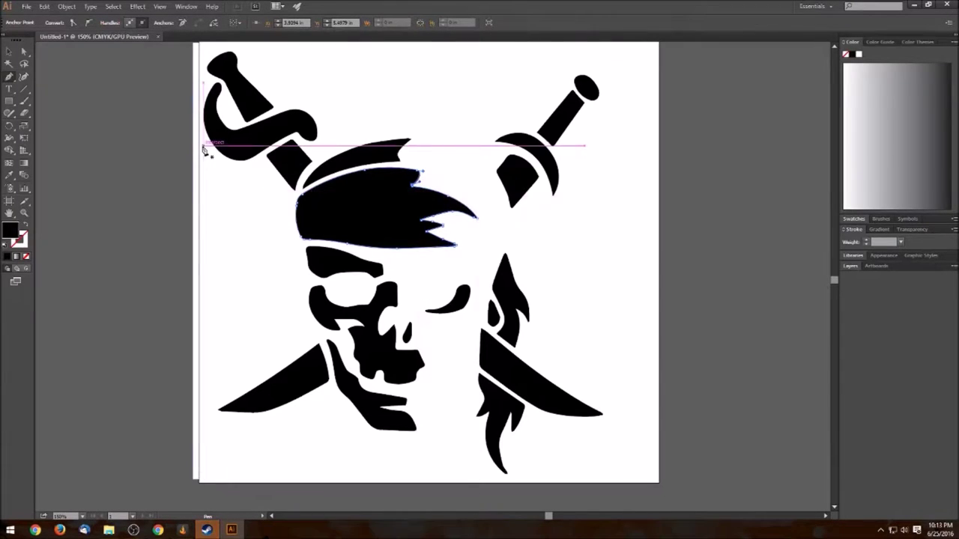
Select all the pirate artwork and drag a bandana tip anchor out toward the right-hand sword.
click(24, 50)
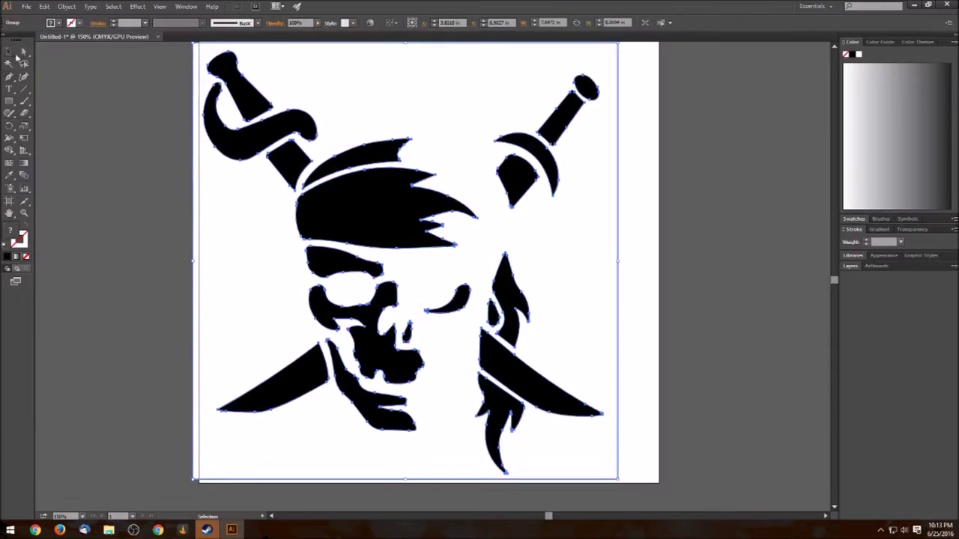
click(8, 50)
click(236, 187)
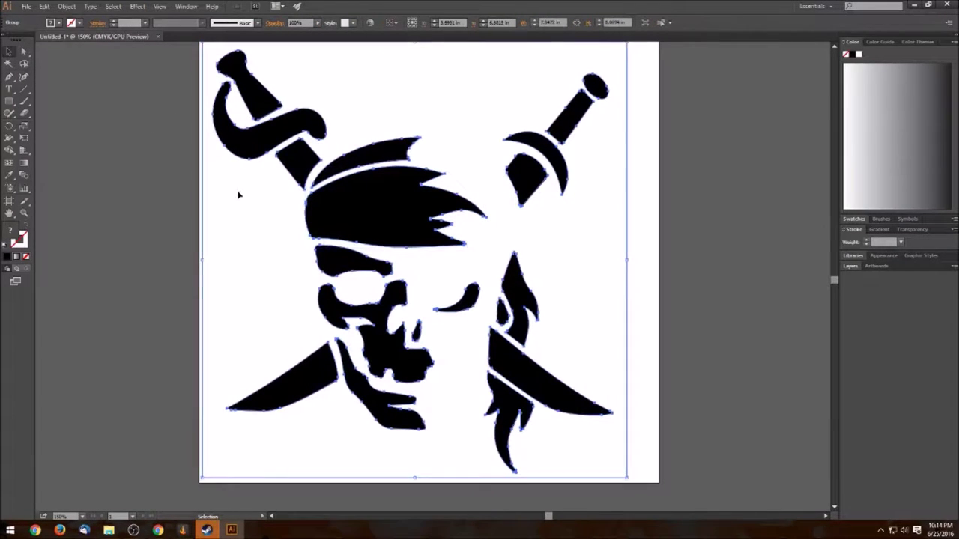
key(ctrl+a)
click(23, 54)
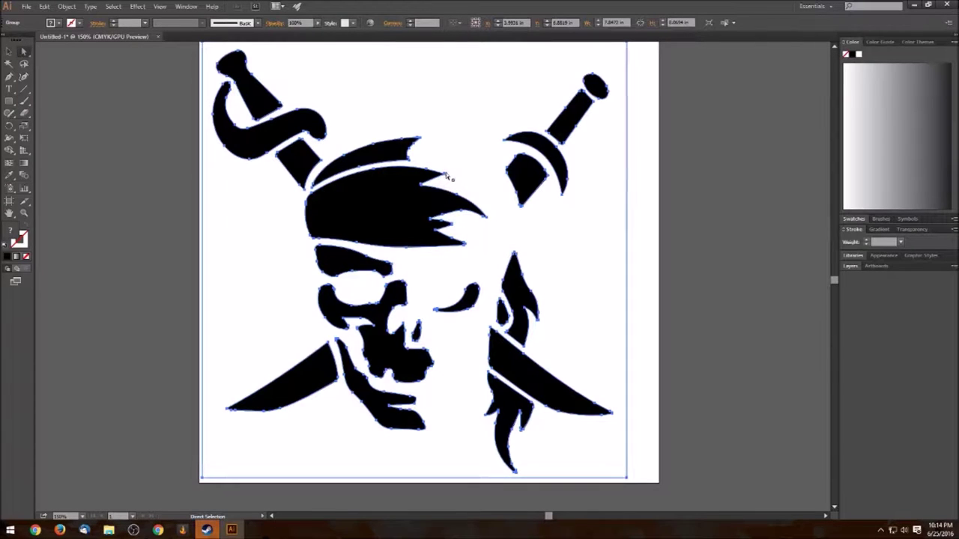
drag(443, 177, 502, 197)
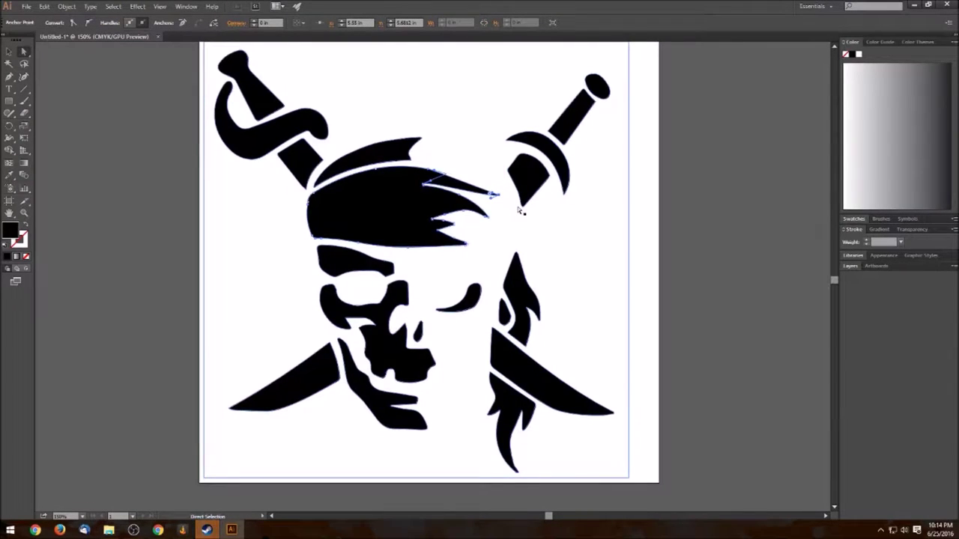
Undo the stretched bandana tip and reselect the whole pirate artwork group.
key(ctrl+z)
key(ctrl+z)
key(ctrl+z)
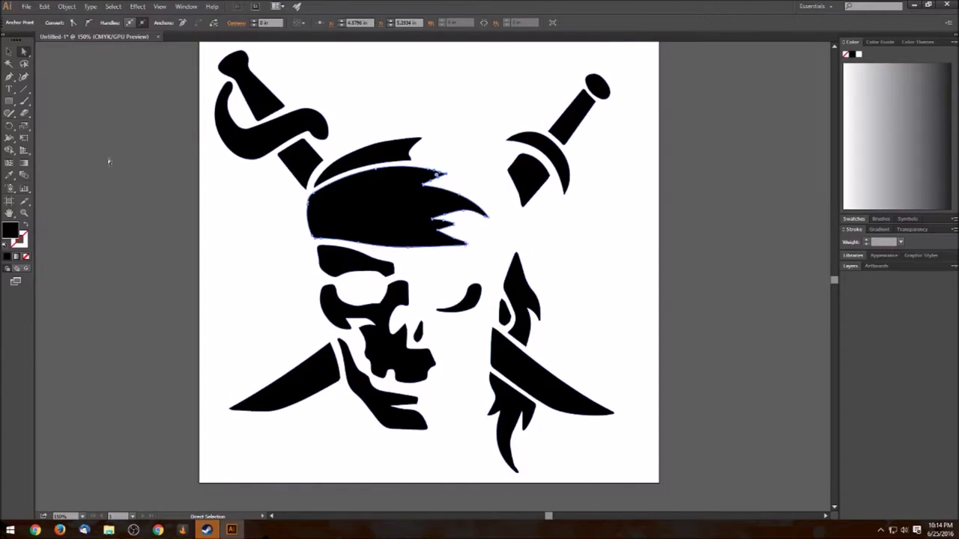
click(9, 51)
drag(186, 150, 271, 219)
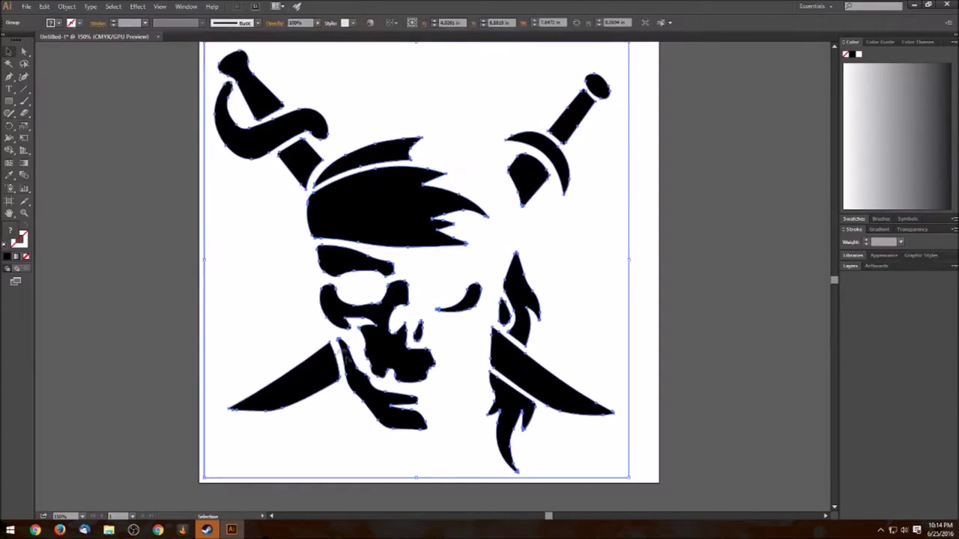
scroll(695, 274, up, 2)
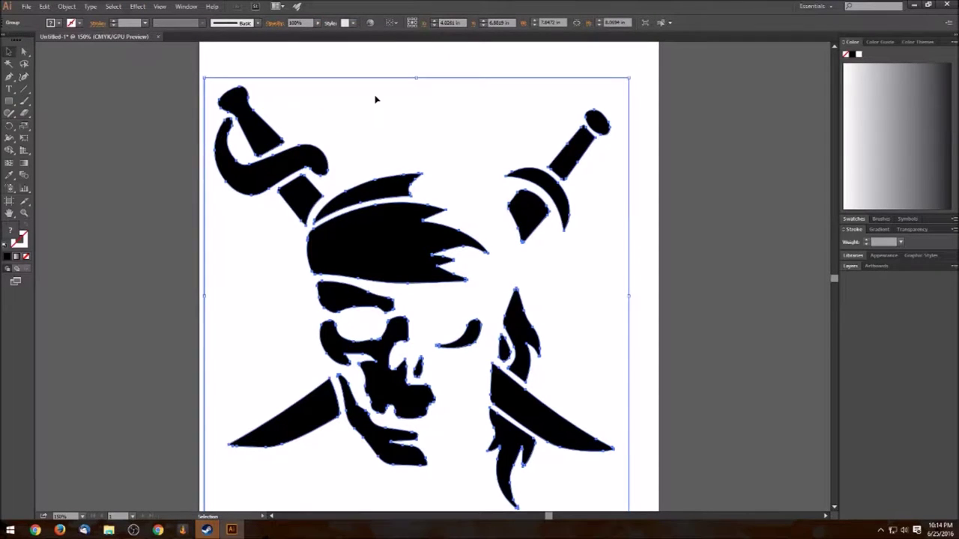
In Isolation Mode, drag the bandana off the skull, inspect the outline behind it, then undo the move.
double_click(376, 248)
click(398, 235)
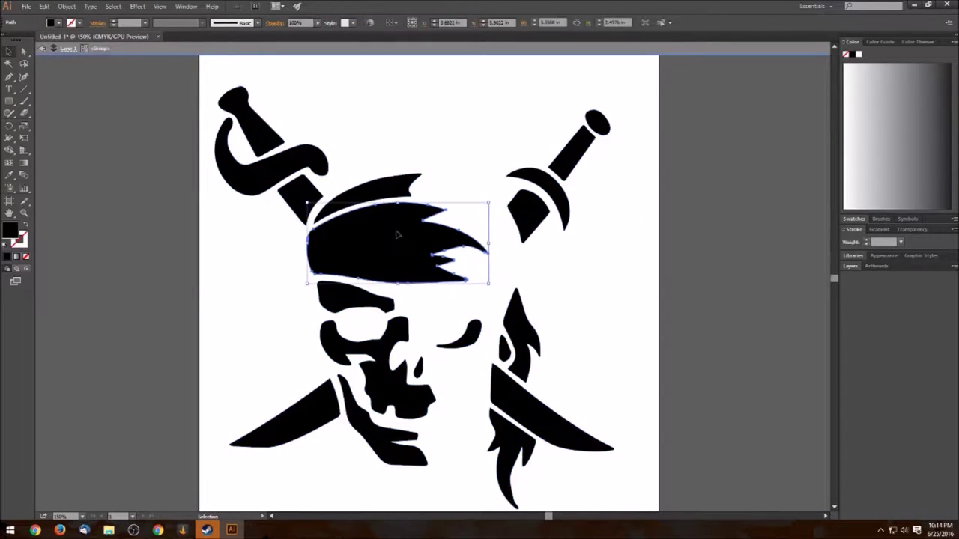
drag(398, 235, 201, 262)
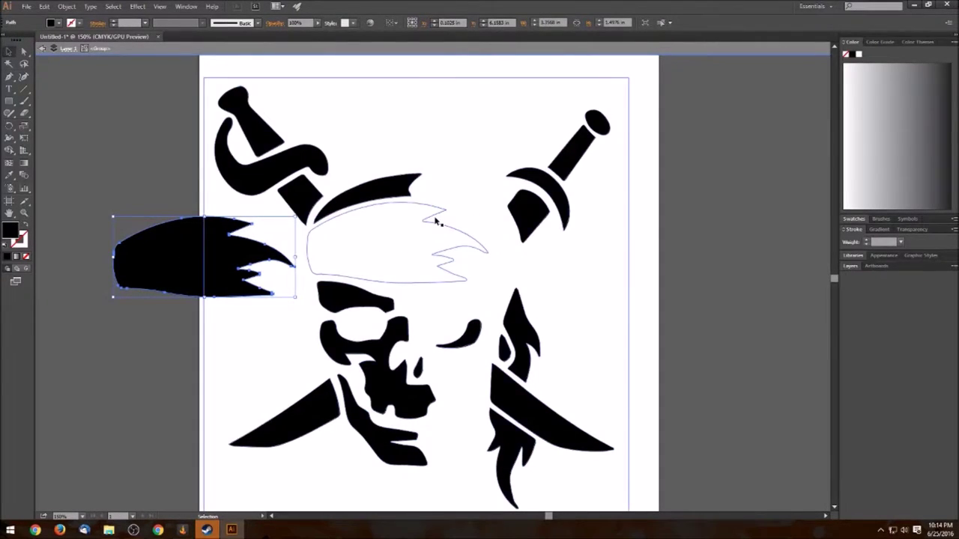
click(436, 222)
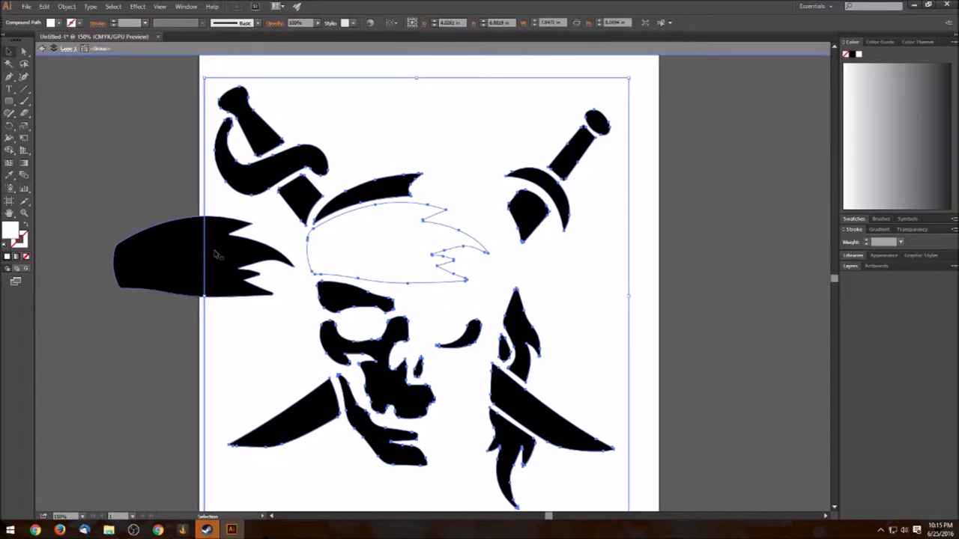
click(127, 157)
key(ctrl+z)
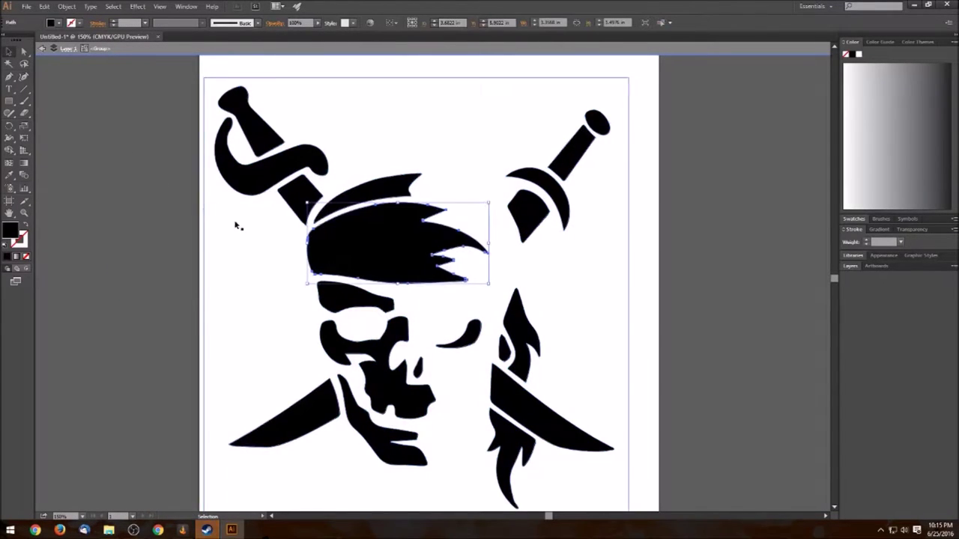
click(349, 103)
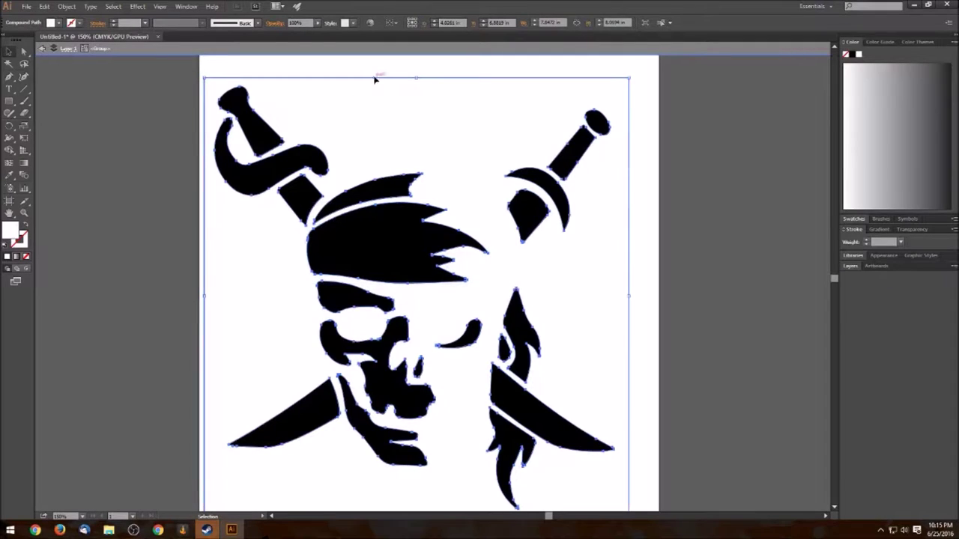
click(378, 83)
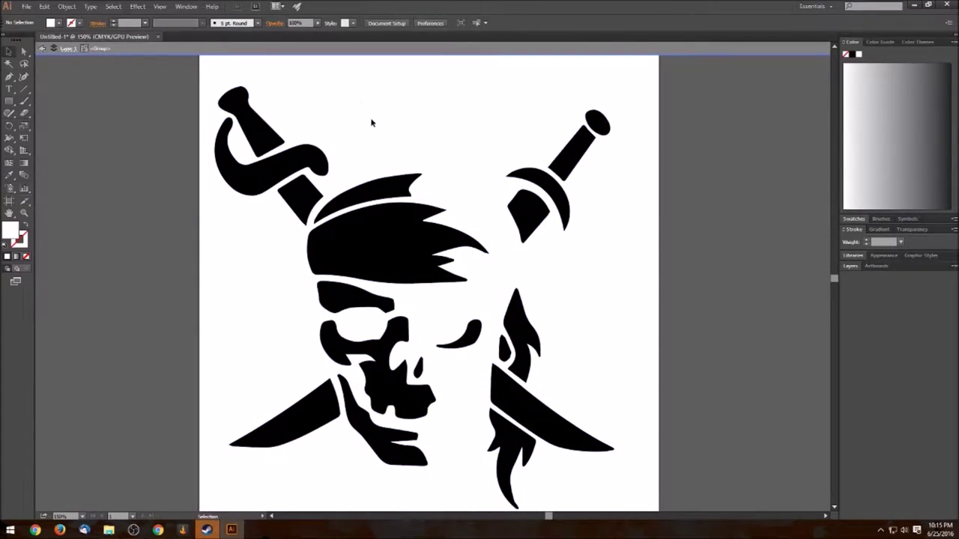
click(408, 119)
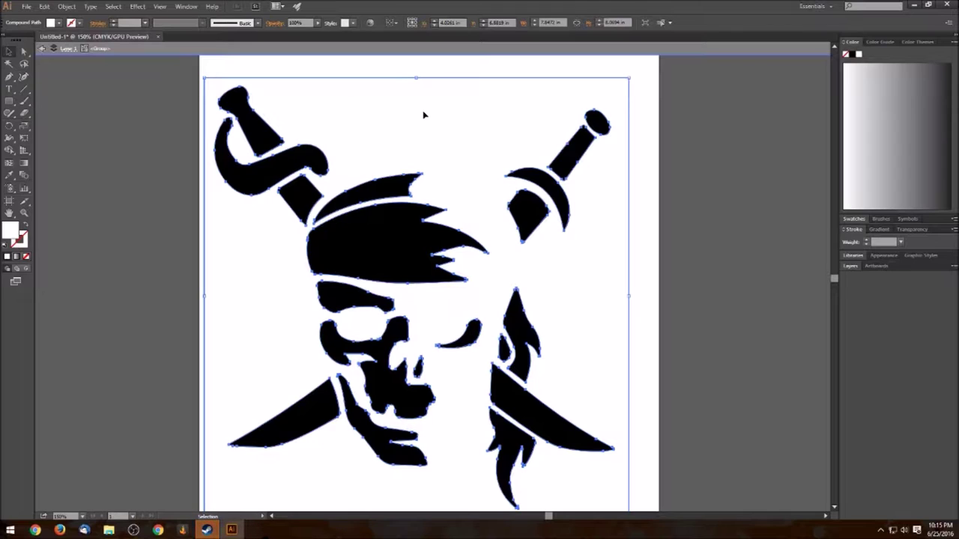
click(423, 115)
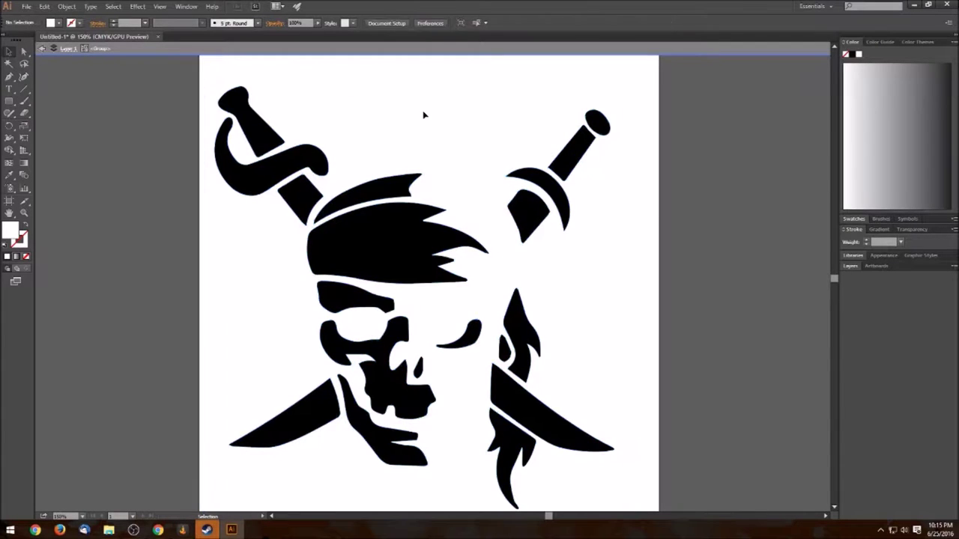
click(406, 246)
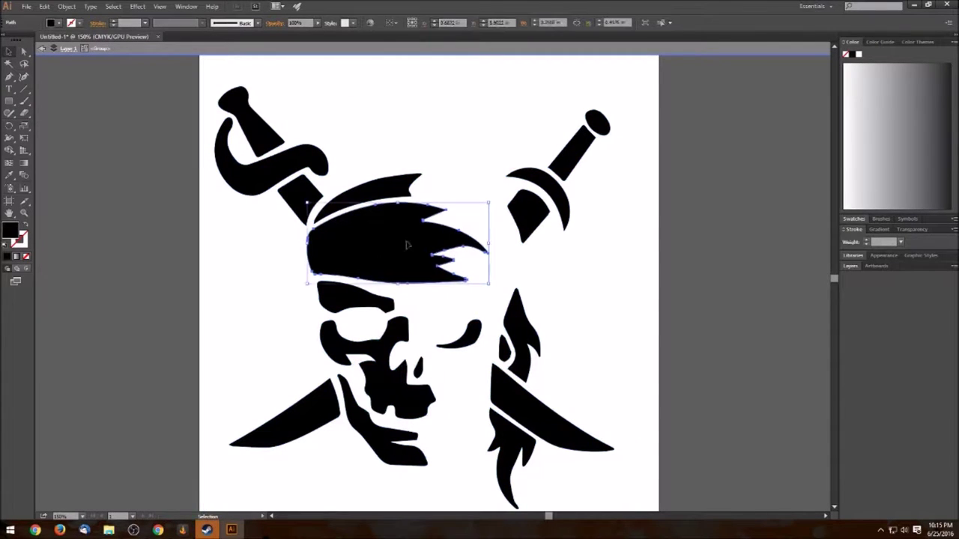
drag(392, 240, 229, 257)
click(452, 201)
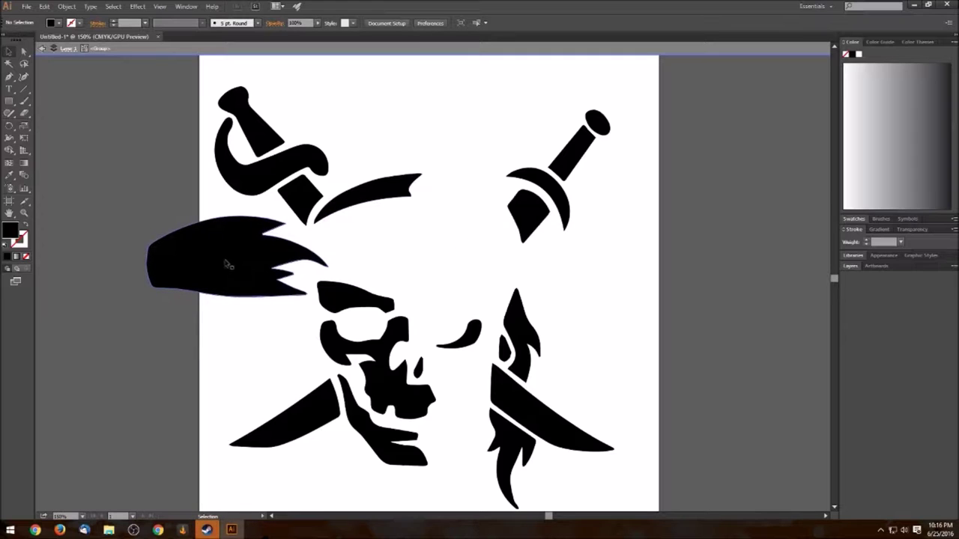
key(ctrl+z)
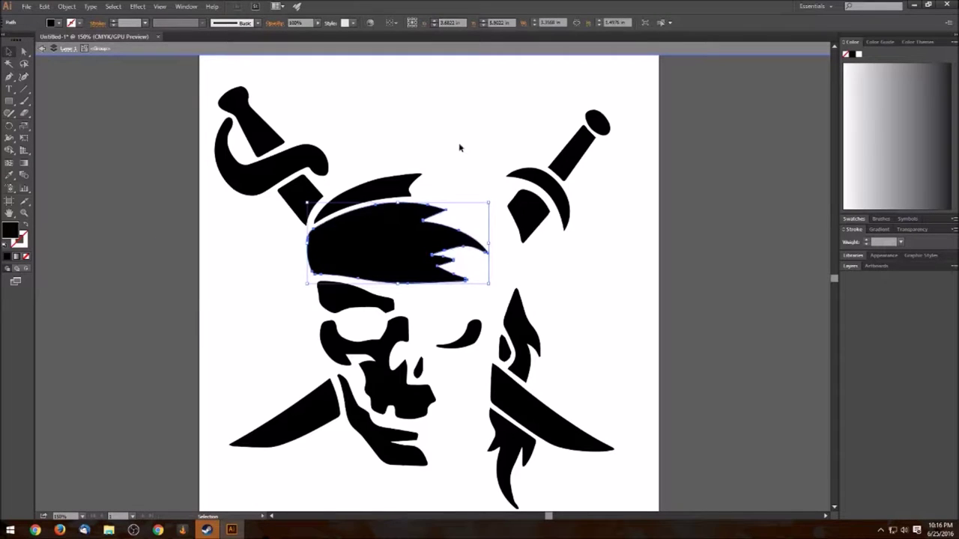
click(455, 118)
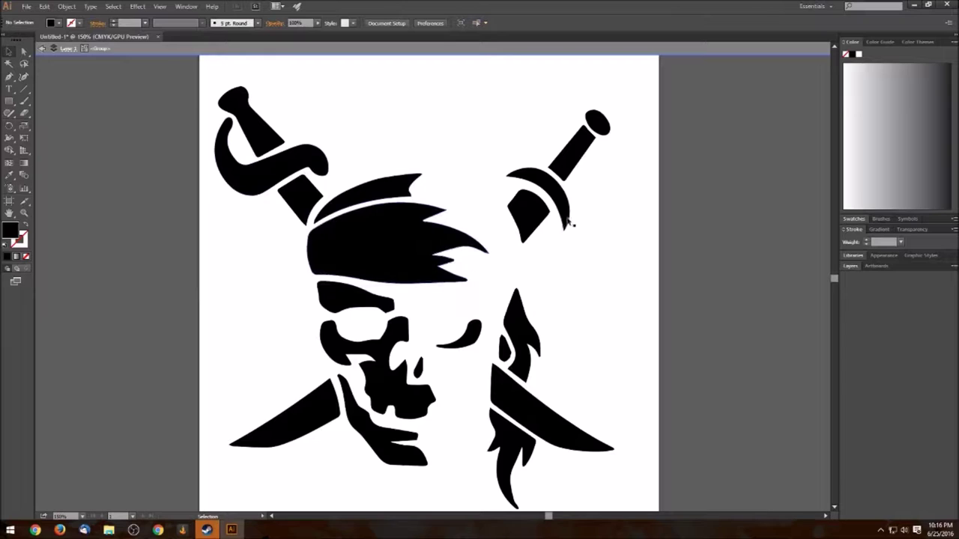
View Artboard 1 in the Artboards panel, then return to the Layers list.
click(878, 266)
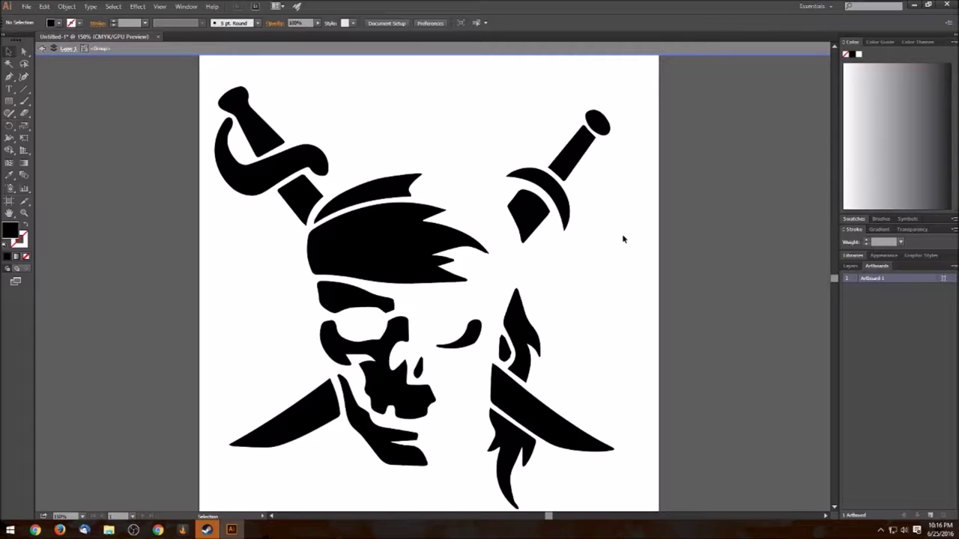
click(851, 266)
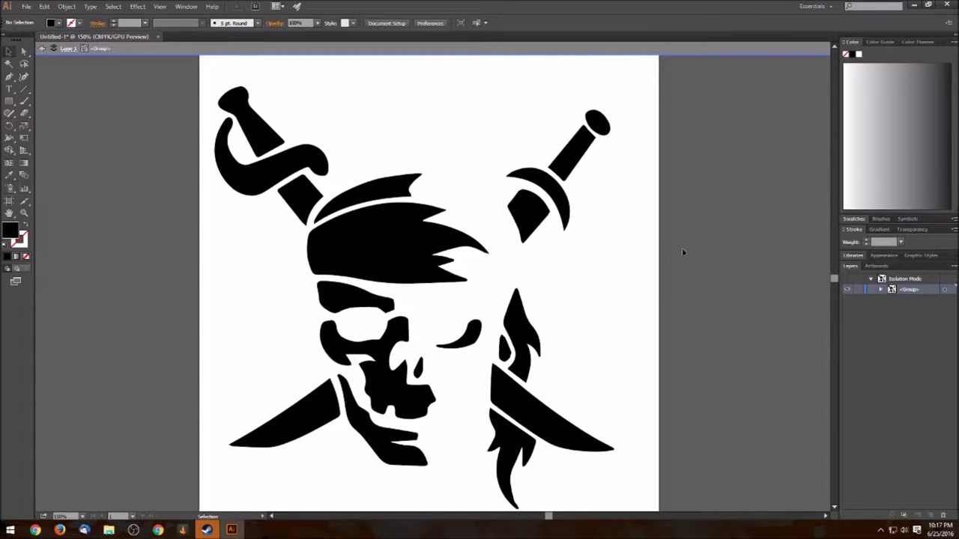
Ungroup the selected pirate artwork into separate paths, then regroup it with Ctrl+G.
click(881, 289)
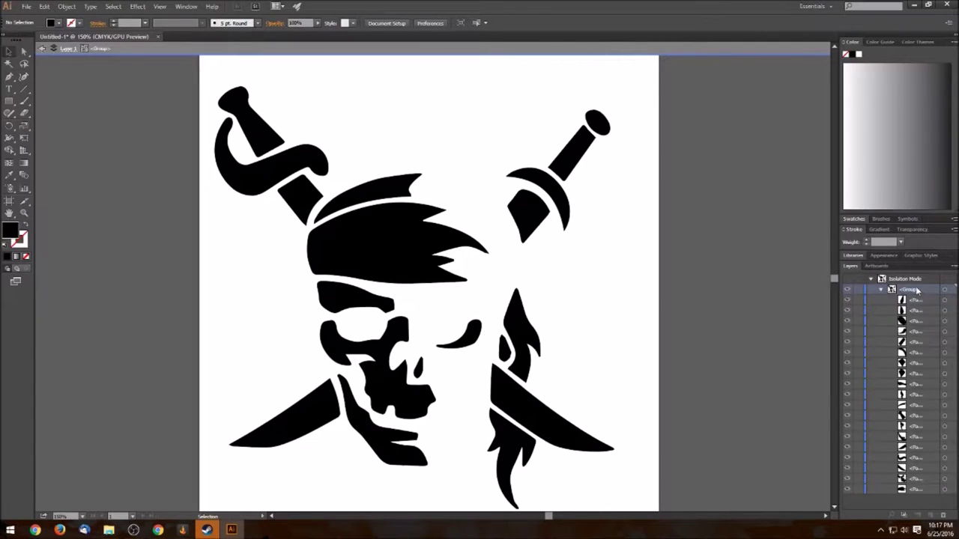
click(881, 289)
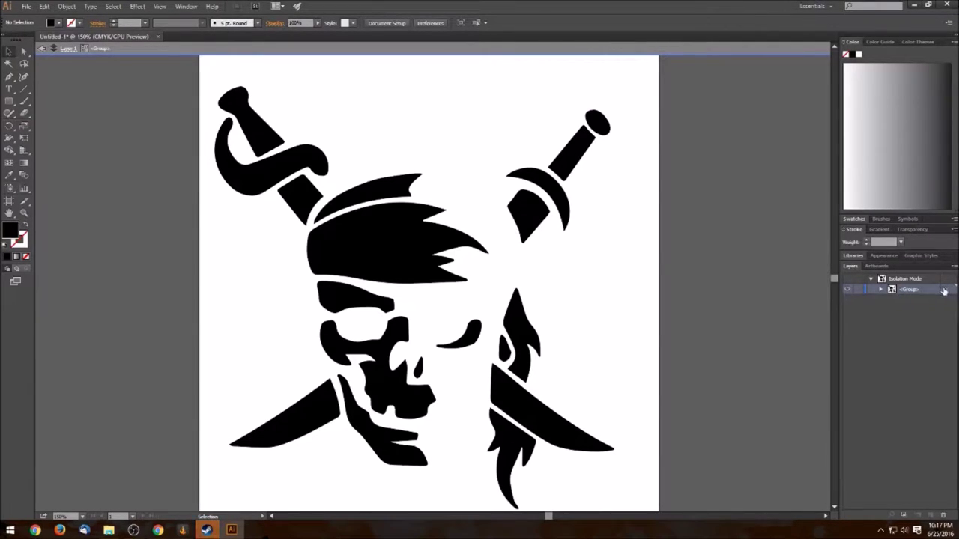
right_click(375, 240)
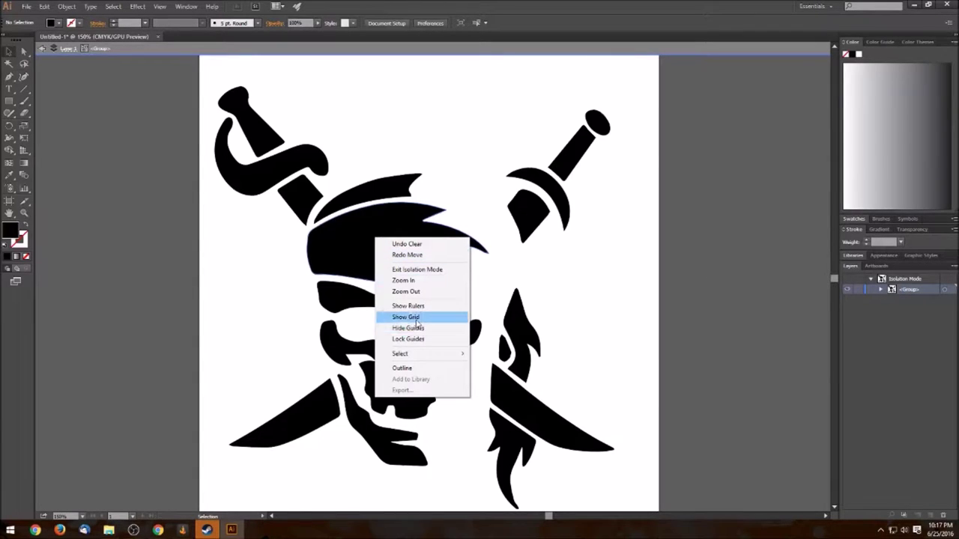
click(102, 78)
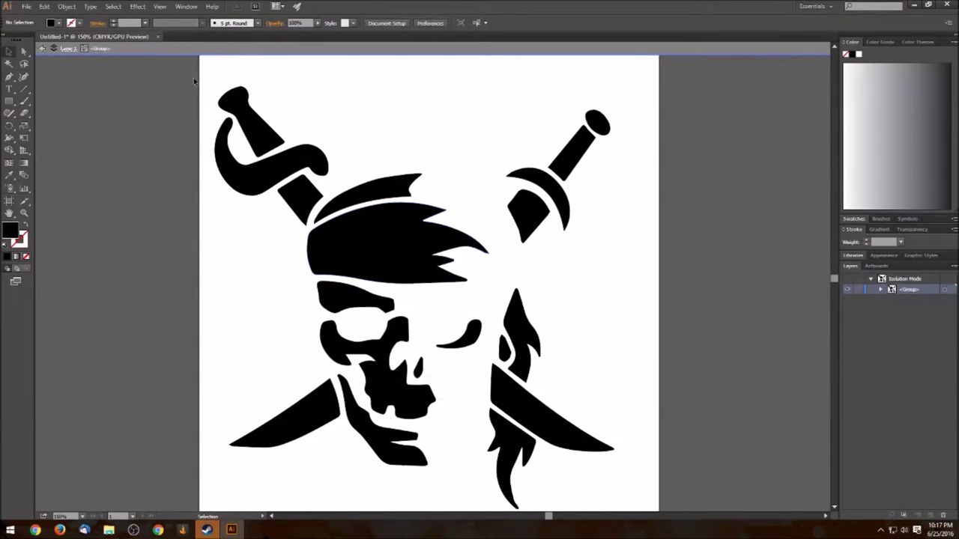
drag(220, 98, 653, 491)
right_click(398, 203)
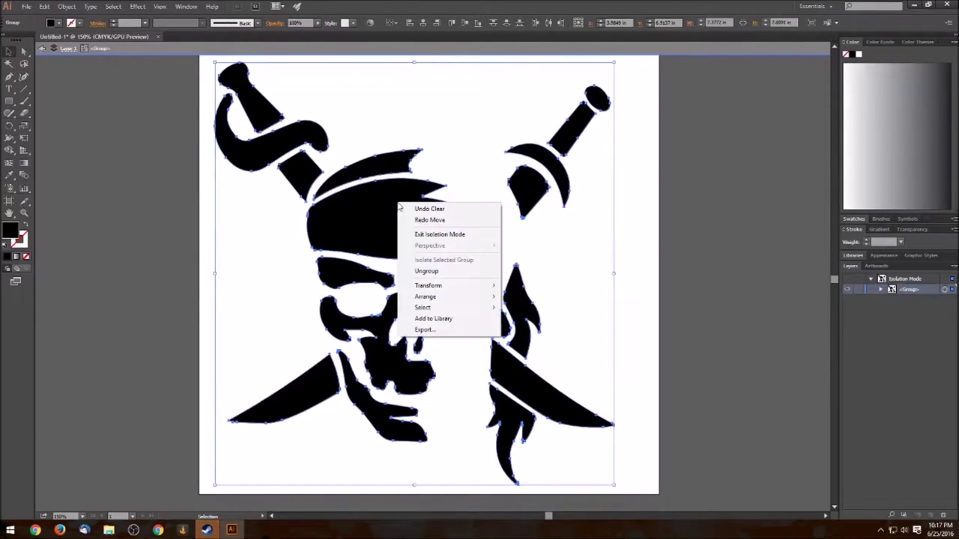
click(438, 273)
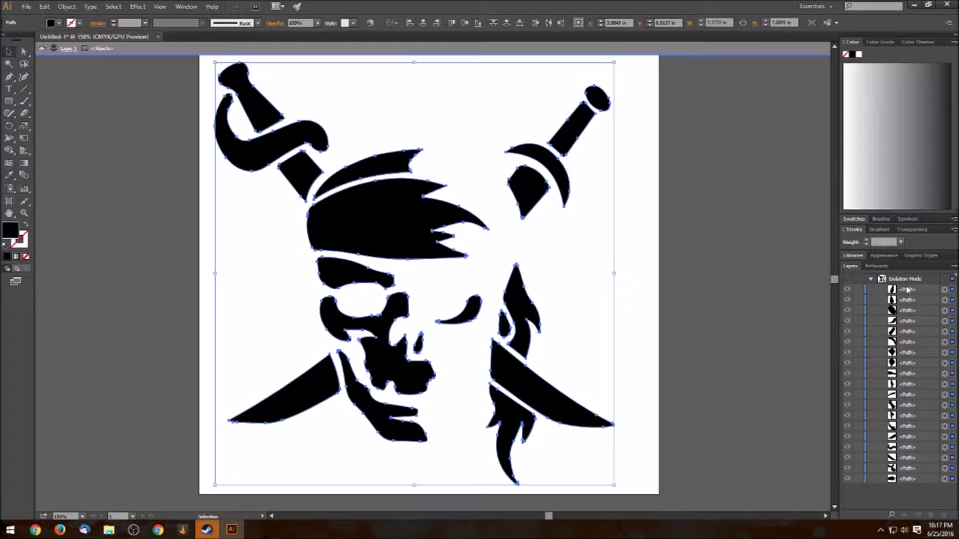
key(ctrl+g)
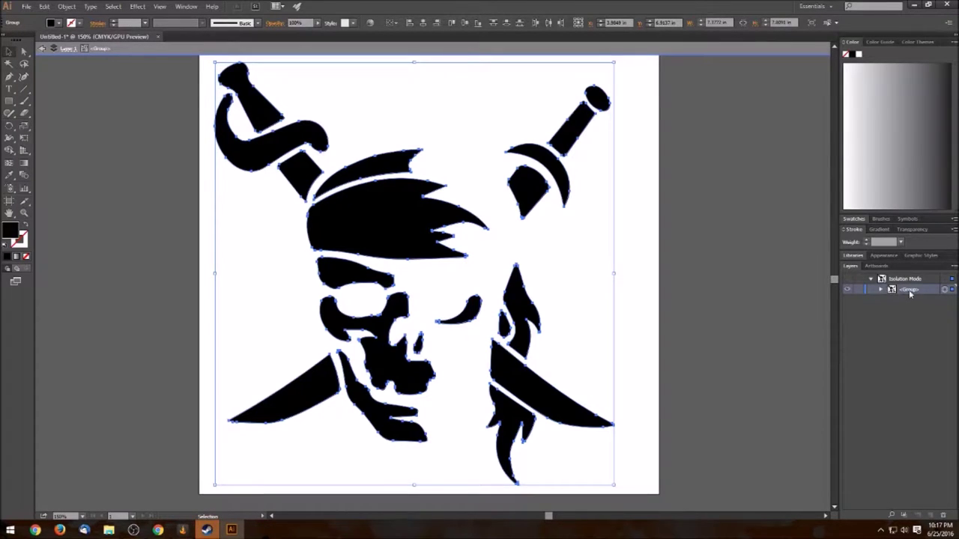
Select all the pirate artwork again and ungroup it into individual paths.
click(880, 289)
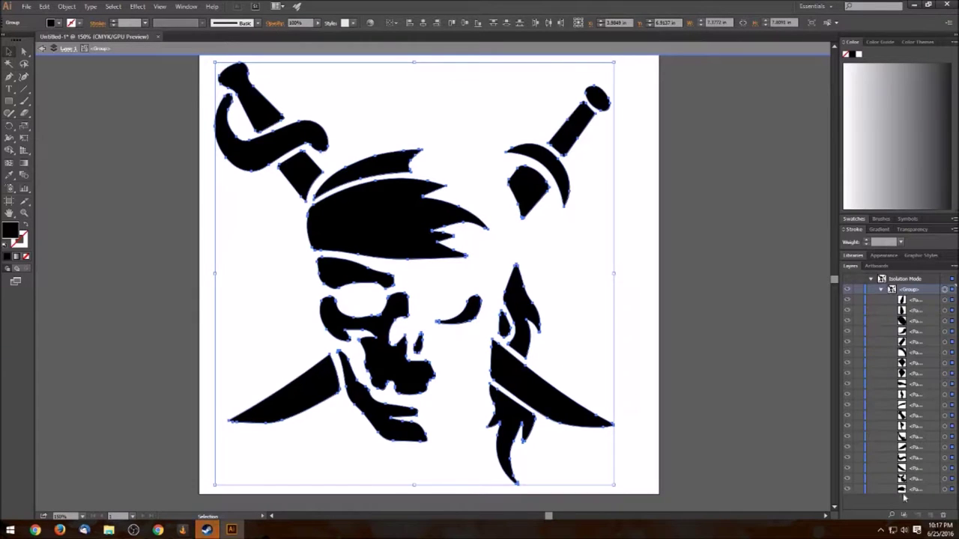
click(881, 289)
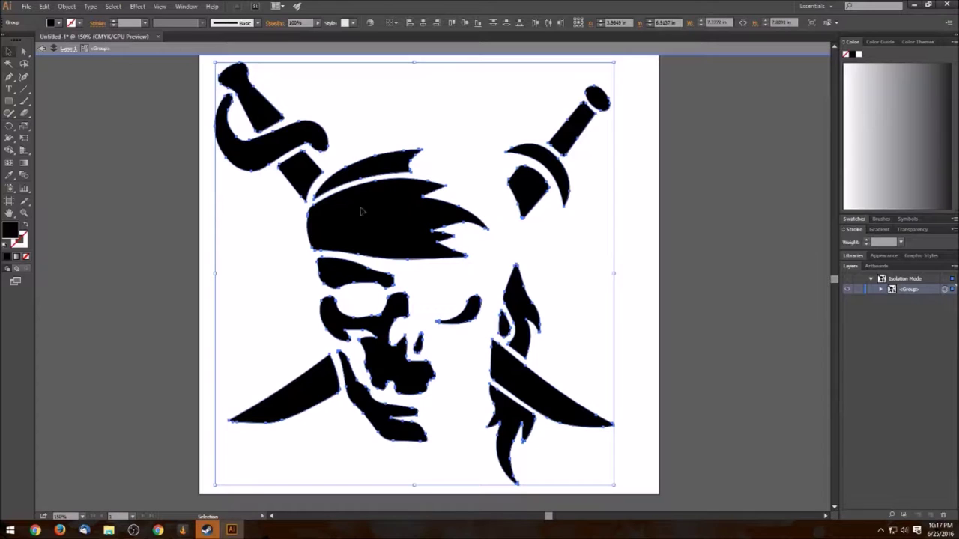
click(206, 68)
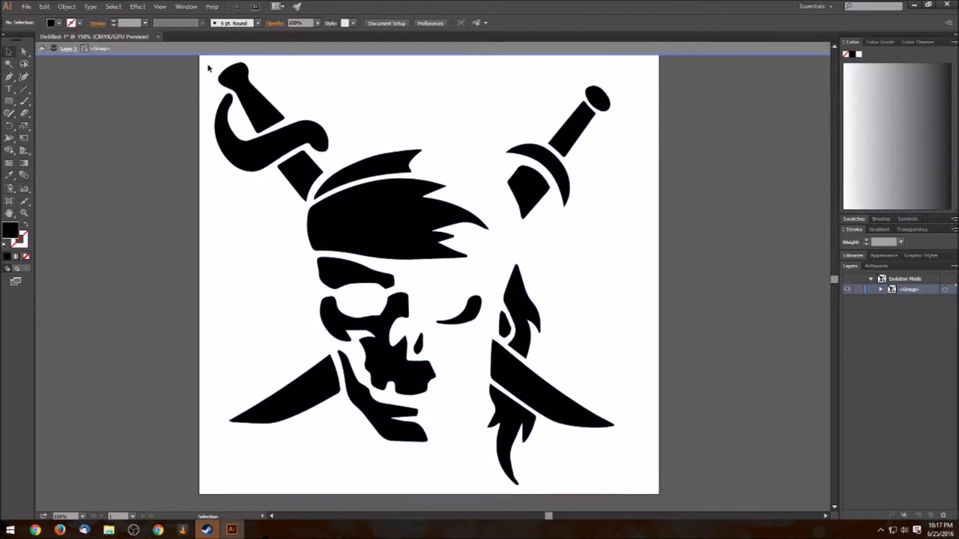
drag(208, 67, 637, 485)
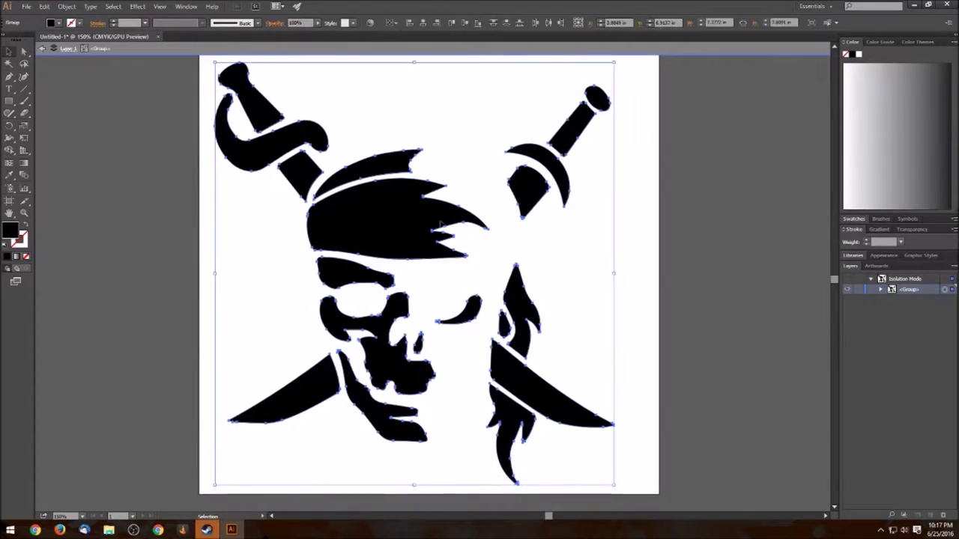
right_click(391, 212)
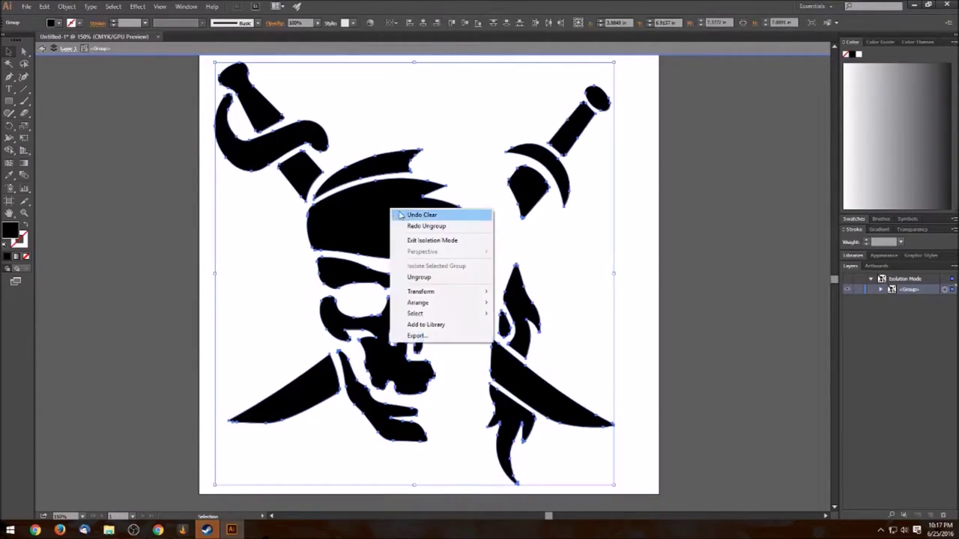
click(421, 278)
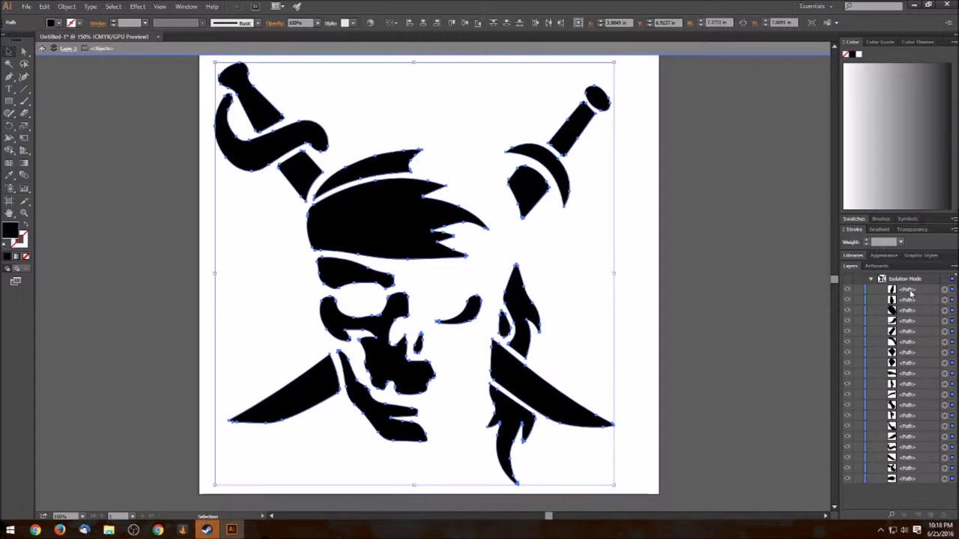
click(727, 266)
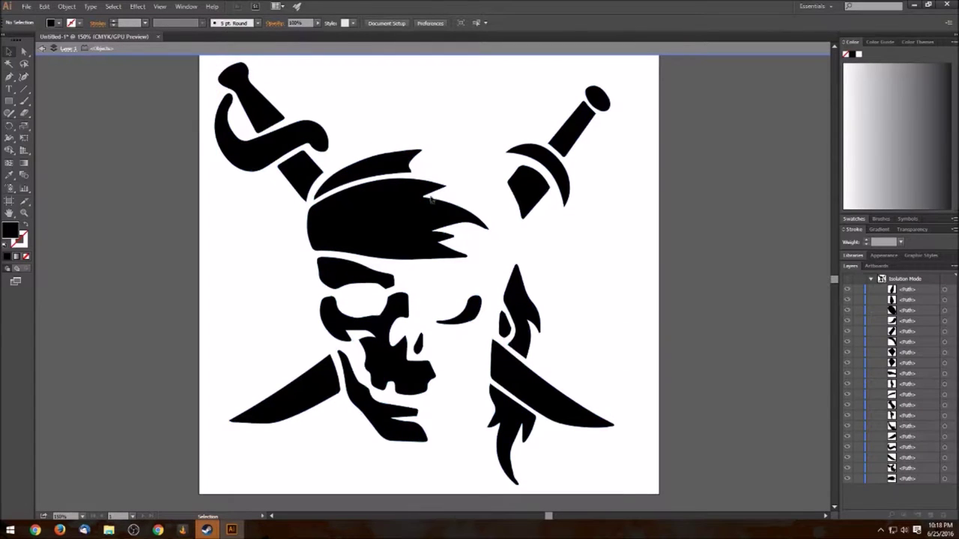
drag(201, 72, 660, 502)
right_click(389, 232)
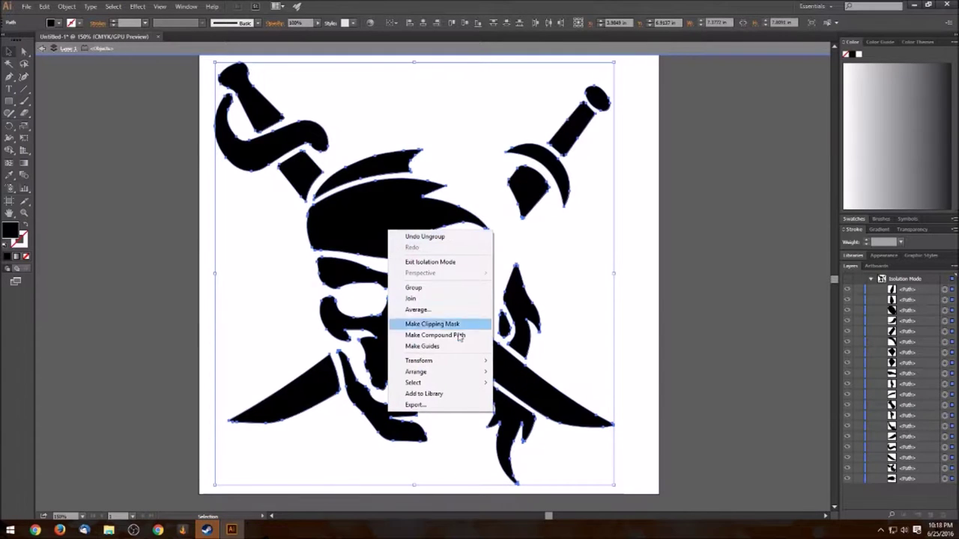
mouse_move(474, 362)
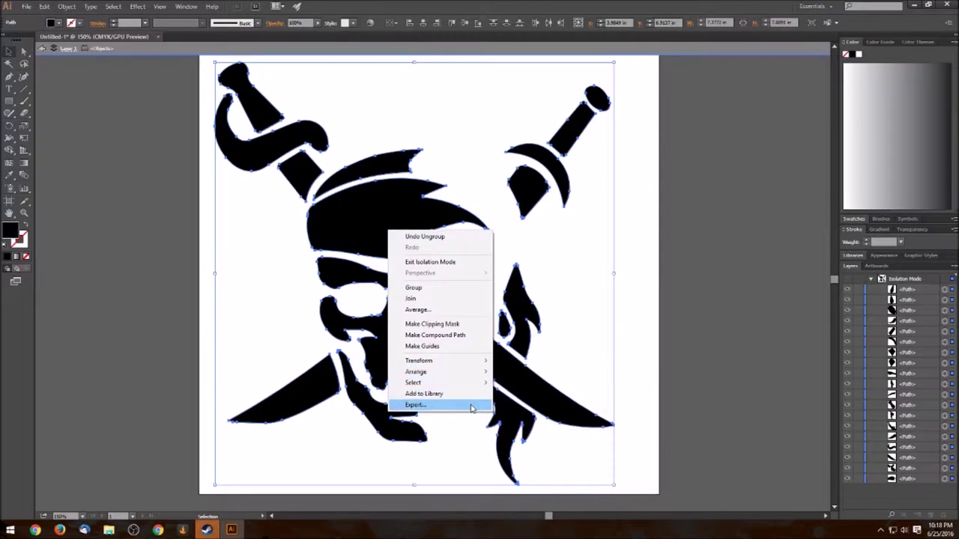
click(274, 280)
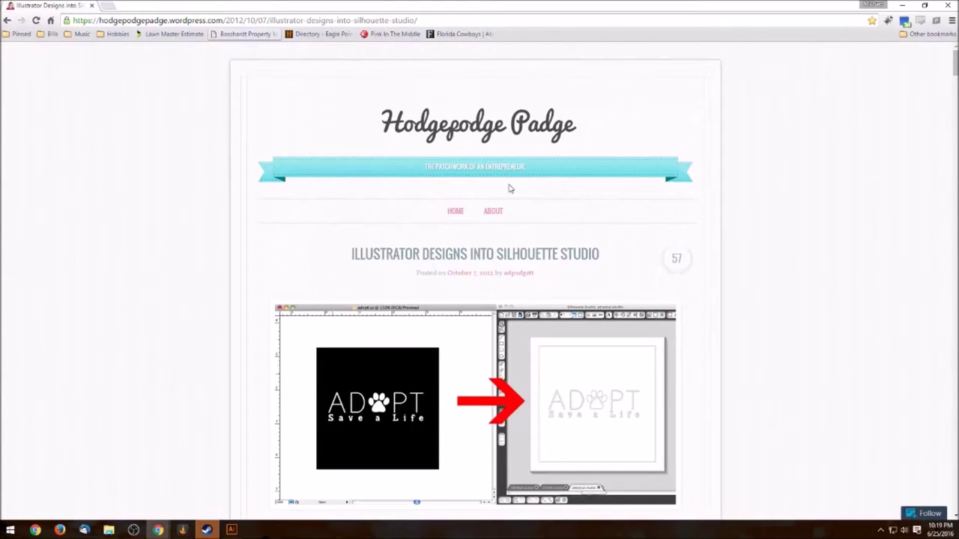
Search Google for 'dxf ai silhoutte' in a new tab, then return to the Hodgepodge Padge post.
click(105, 5)
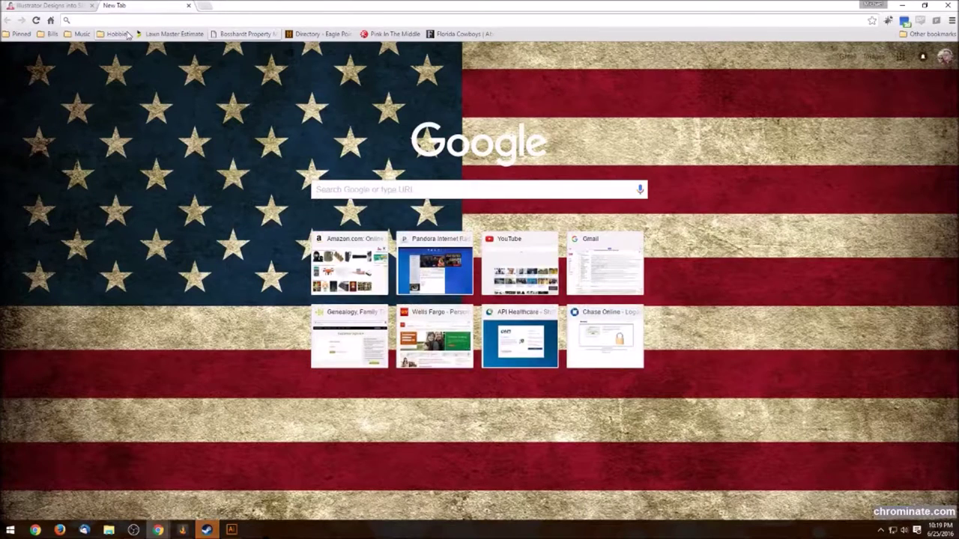
text(dxf)
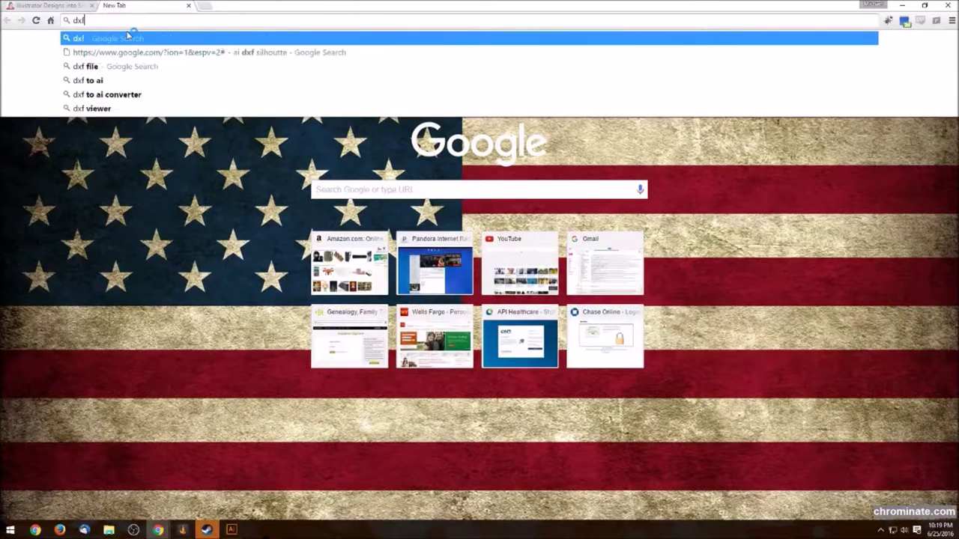
text( ai)
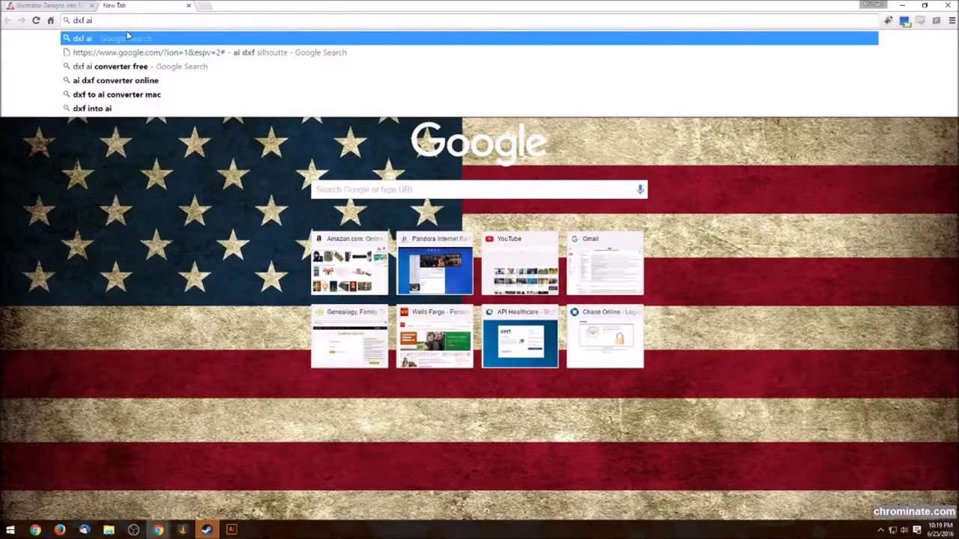
text( silhoutte)
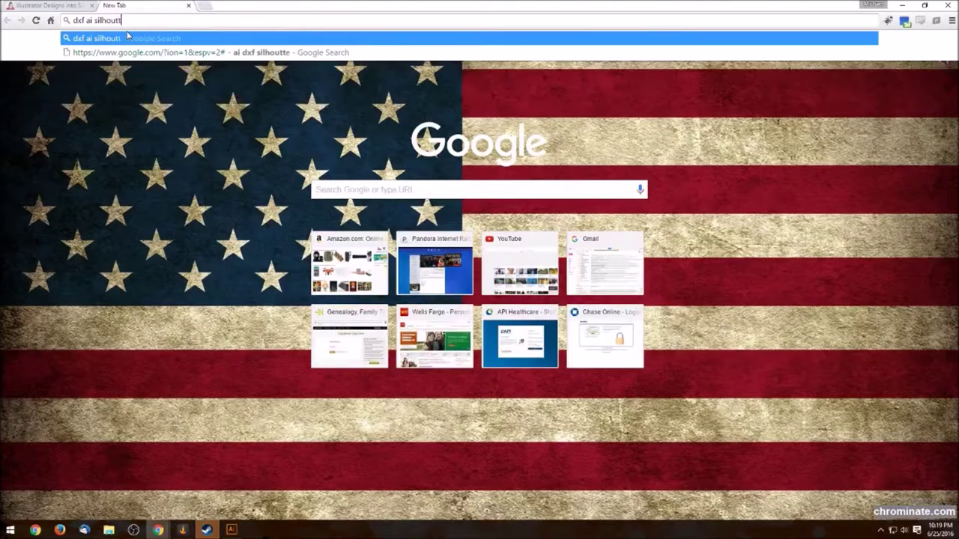
key(Return)
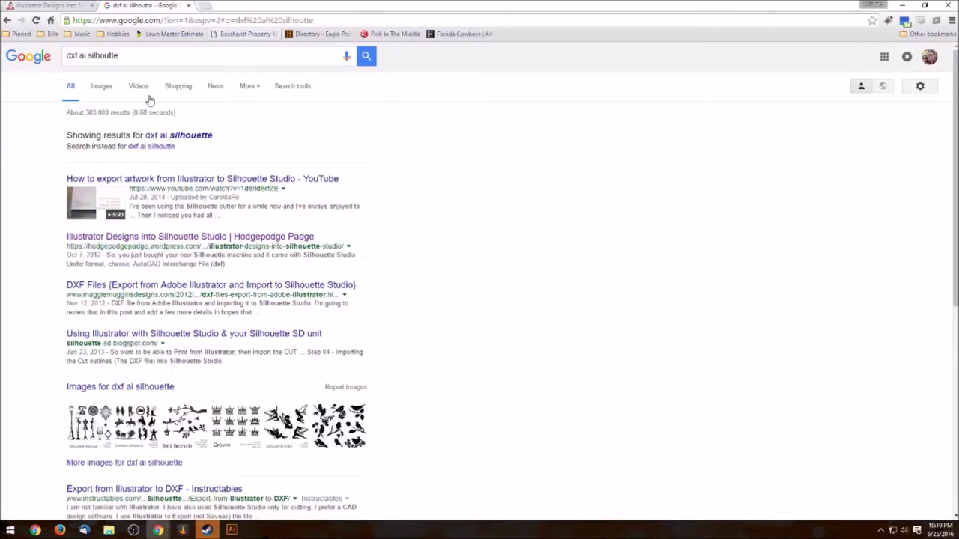
click(181, 237)
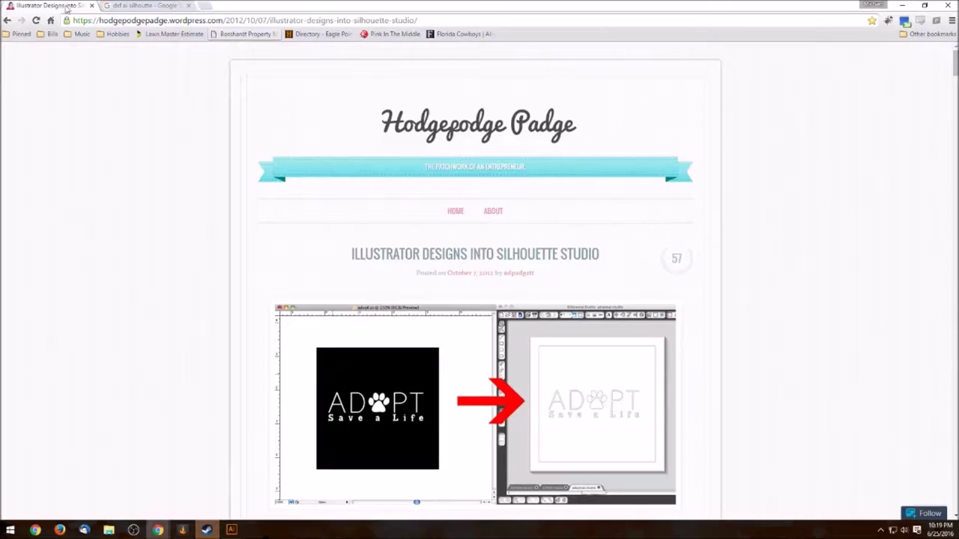
Read the post's Steps 1–6, then restore Chrome's window so Illustrator's pirate artwork shows.
scroll(563, 199, down, 5)
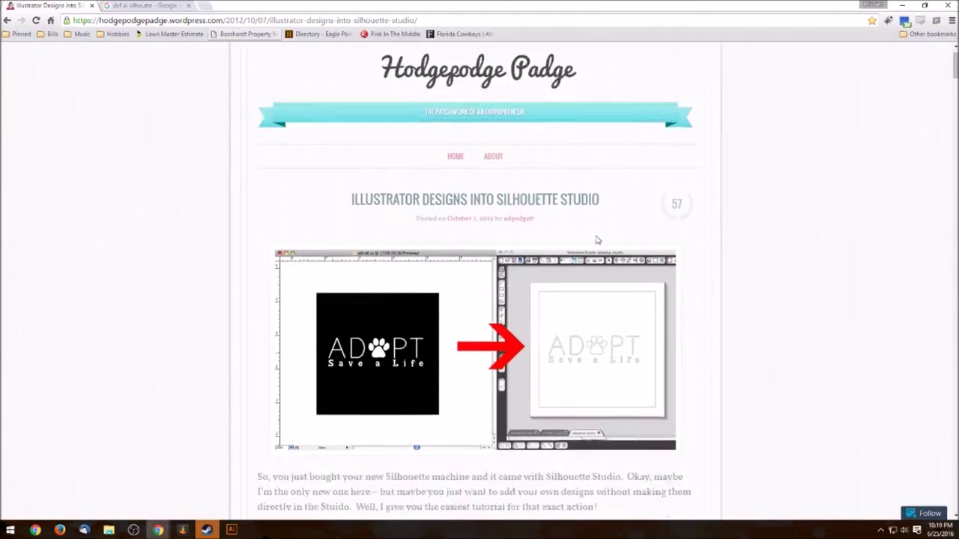
scroll(539, 203, up, 2)
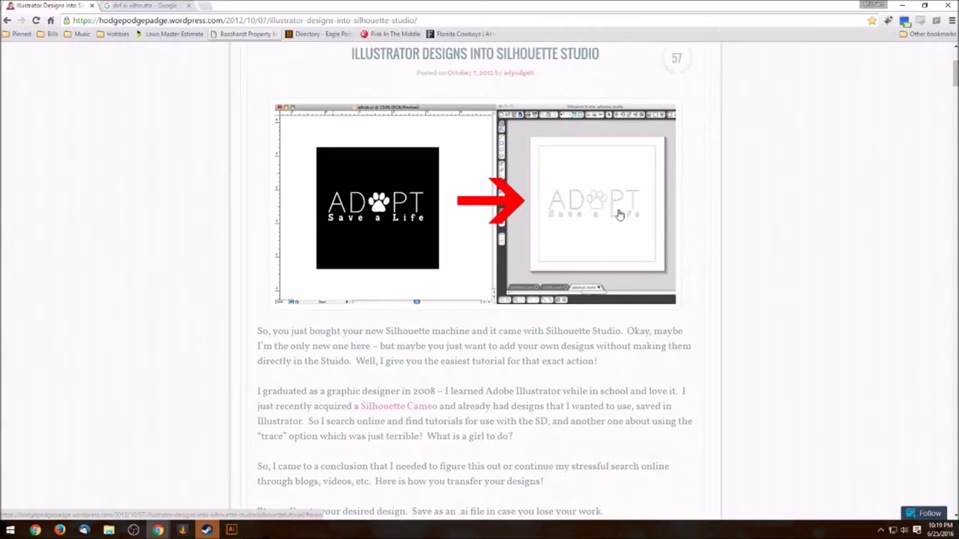
scroll(587, 275, down, 5)
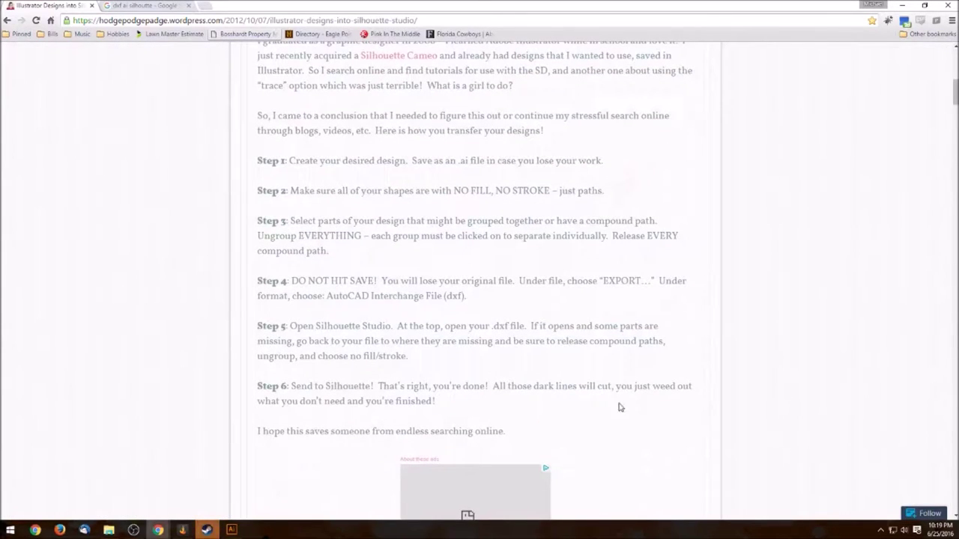
scroll(592, 375, down, 3)
scroll(583, 330, down, 3)
scroll(581, 315, up, 6)
scroll(585, 307, up, 1)
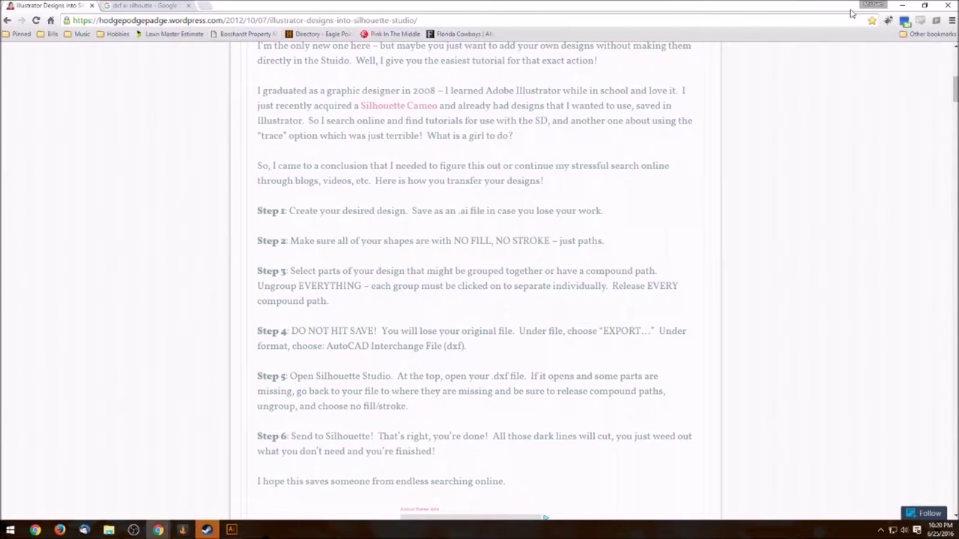
double_click(295, 11)
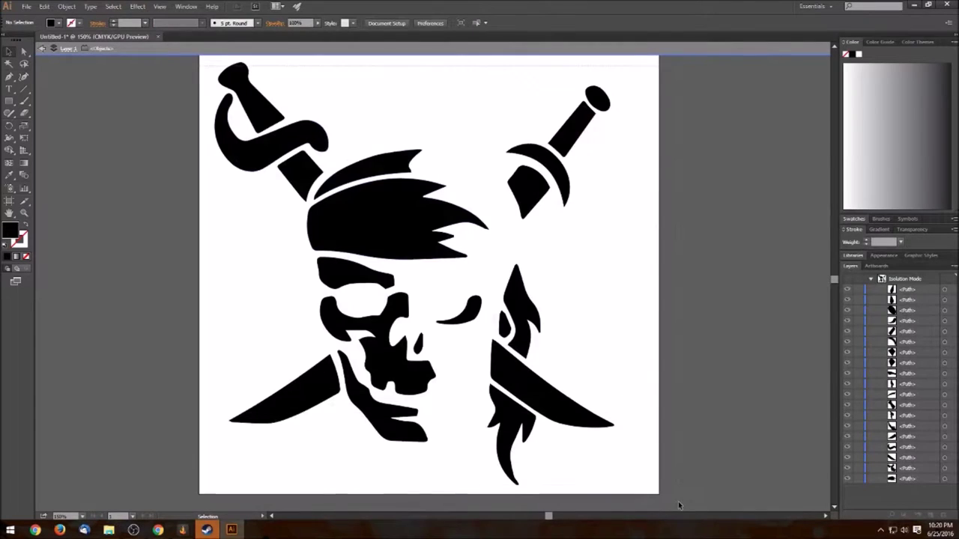
Set every path of the pirate artwork to no fill, leaving only outlines, with stroke active.
key(ctrl+a)
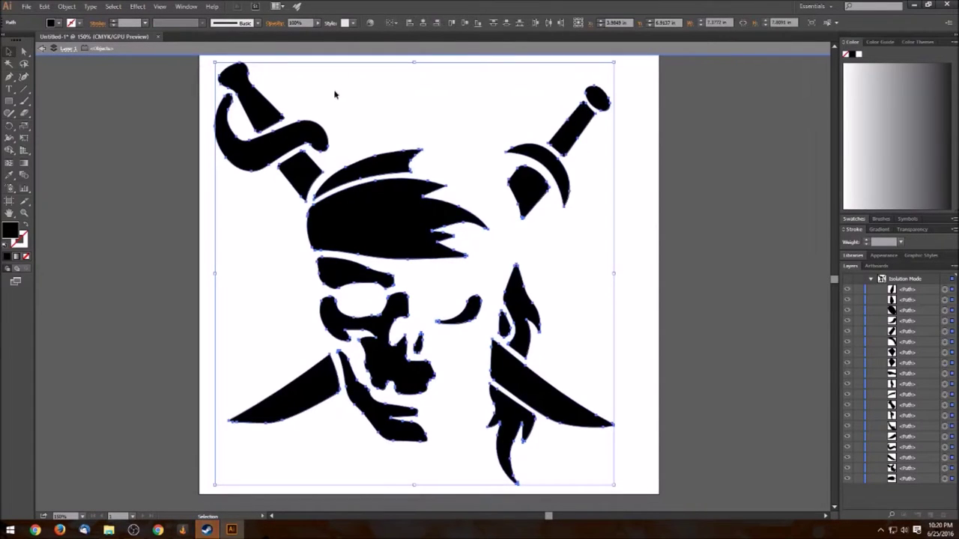
click(848, 55)
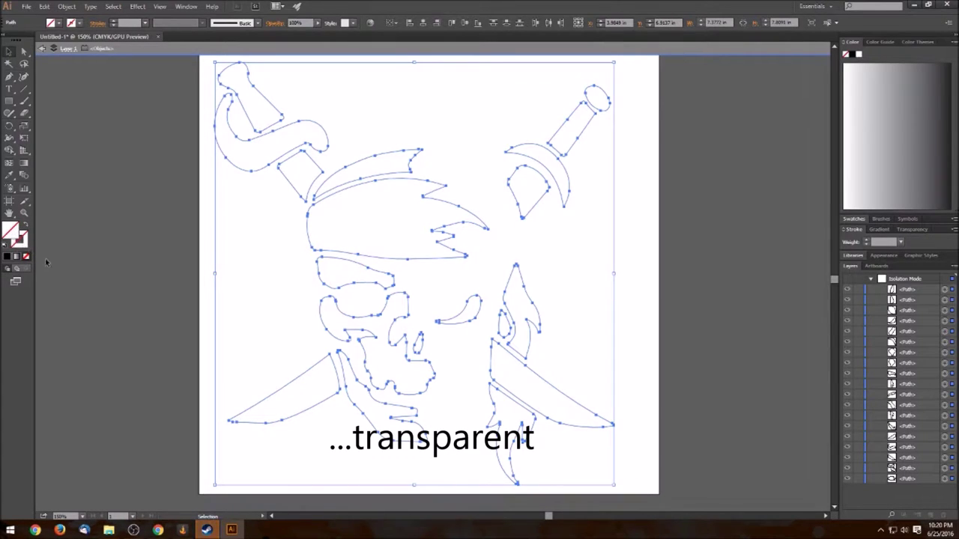
key(x)
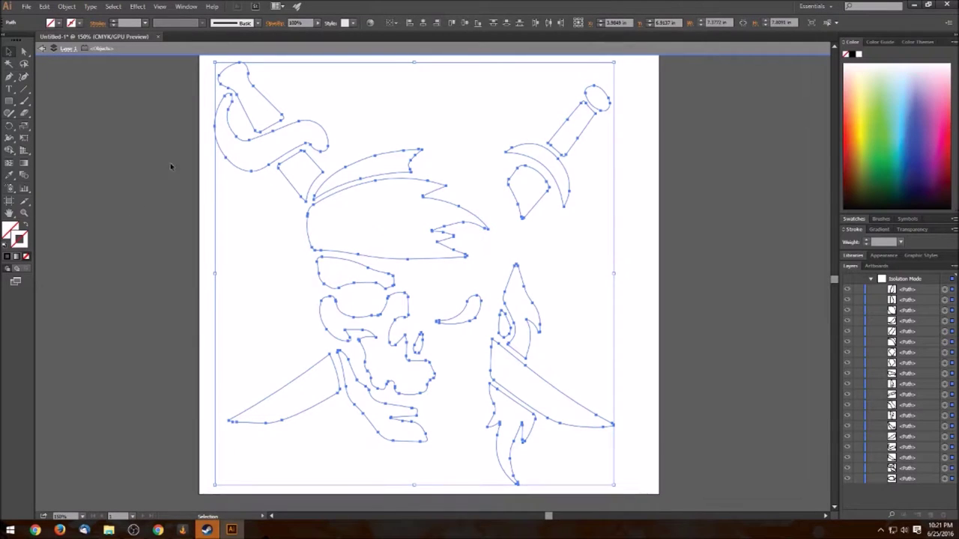
click(26, 6)
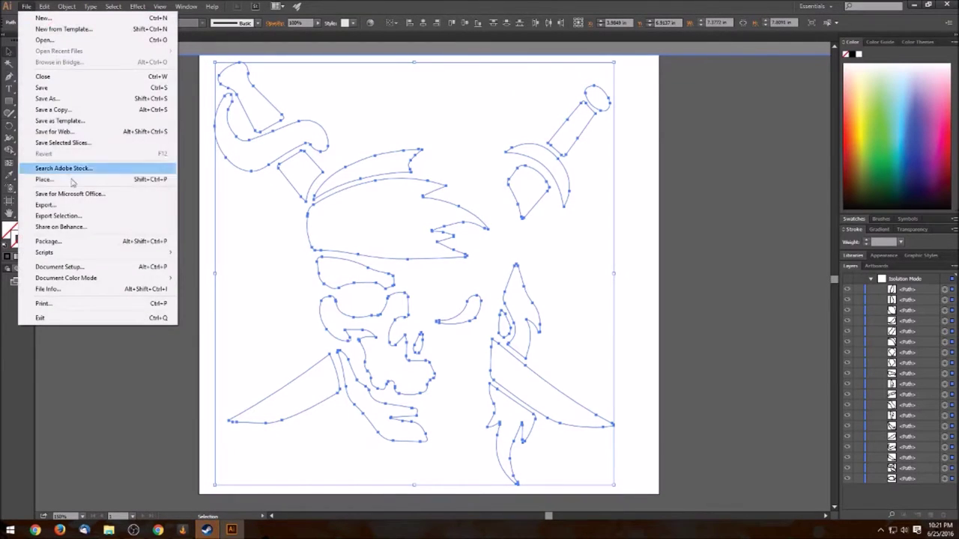
Export the outline artwork as Pirate1 in AutoCAD DXF format, then minimize Illustrator.
click(55, 205)
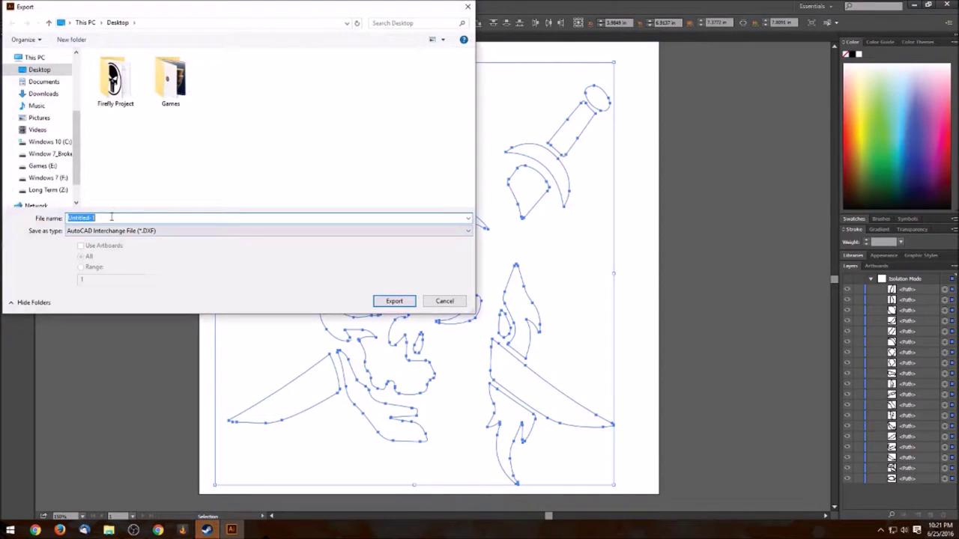
text(Pirate1)
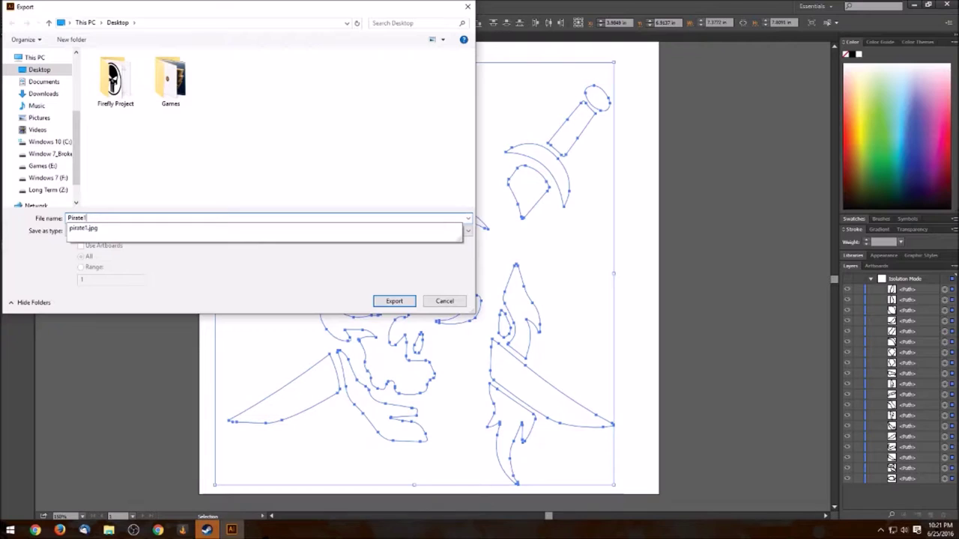
click(166, 186)
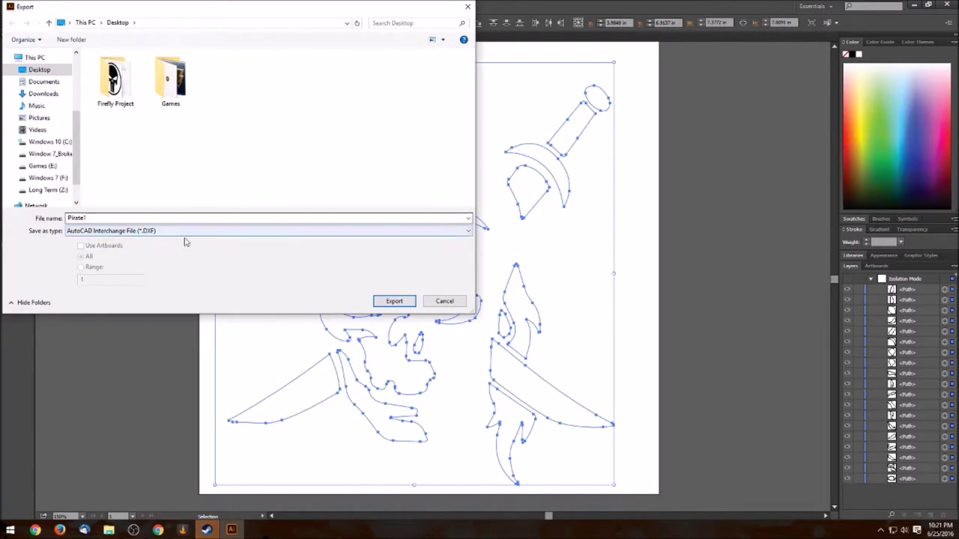
click(394, 301)
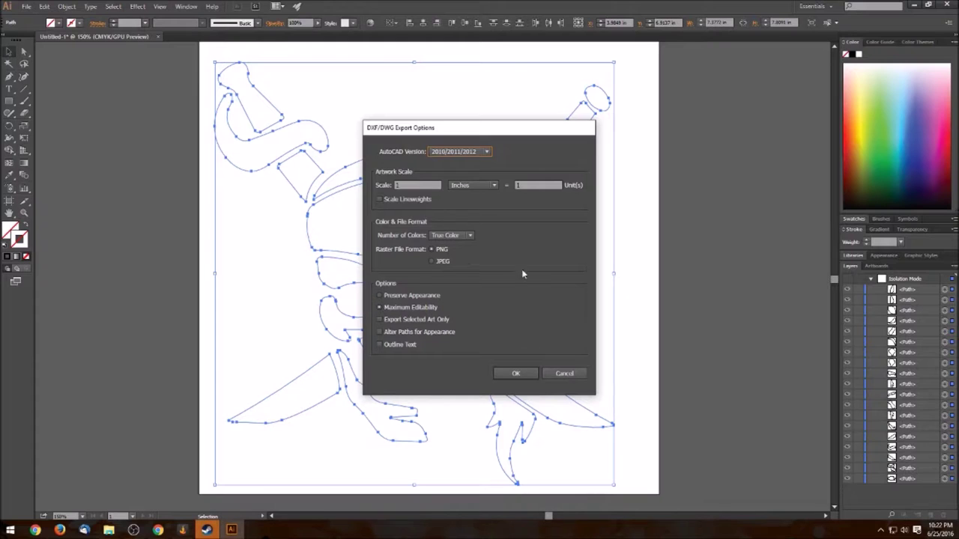
click(516, 373)
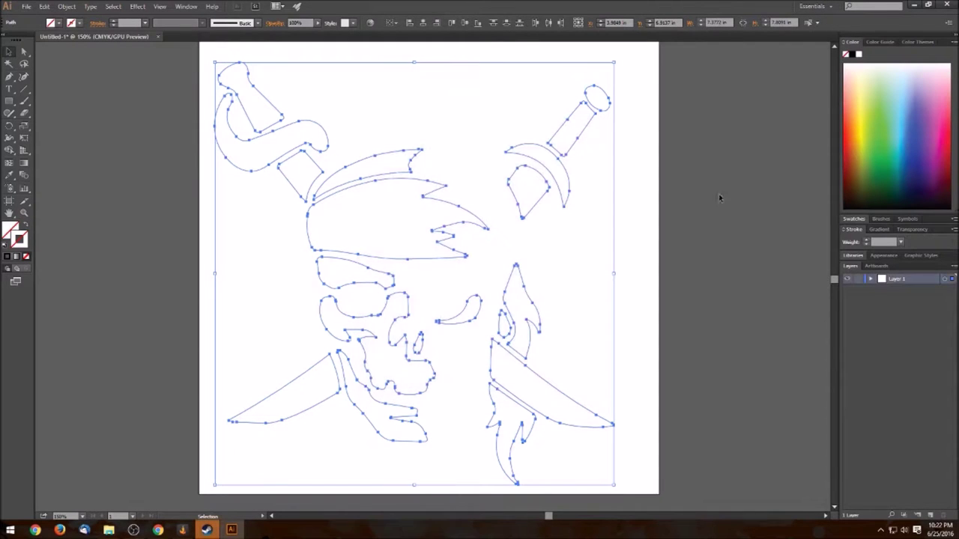
click(914, 5)
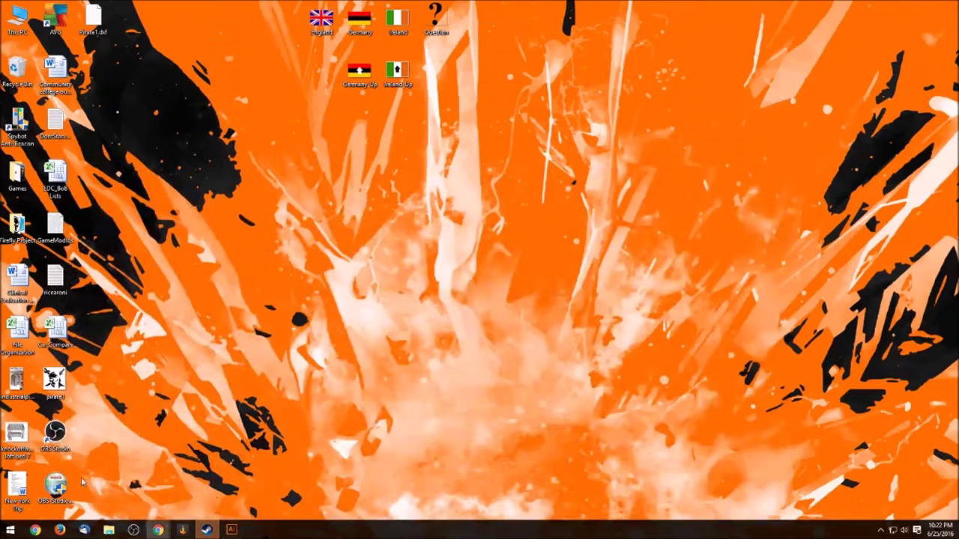
Move the Pirate1.dxf icon to a new spot on the desktop.
drag(96, 20, 237, 140)
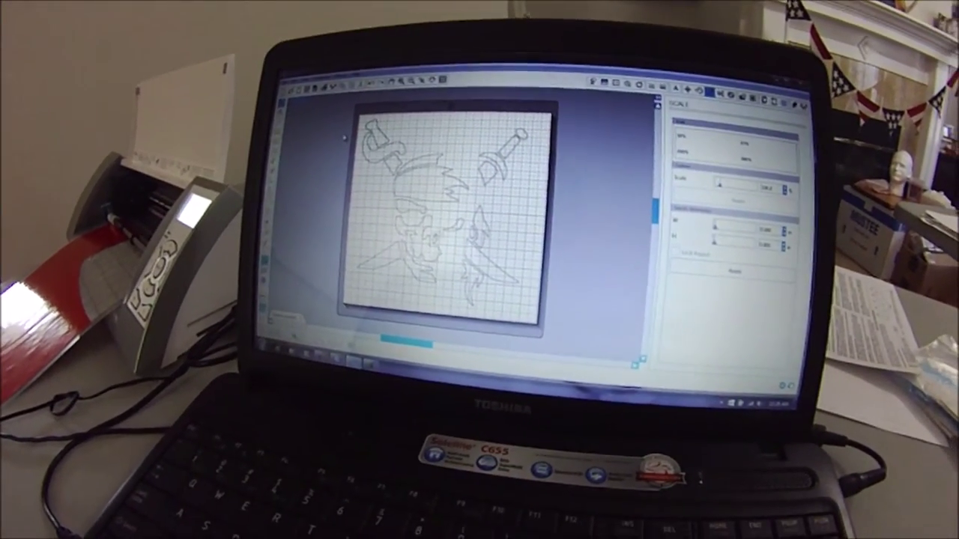
Select all pirate design shapes on the mat and apply a command from their context menu.
key(ctrl+a)
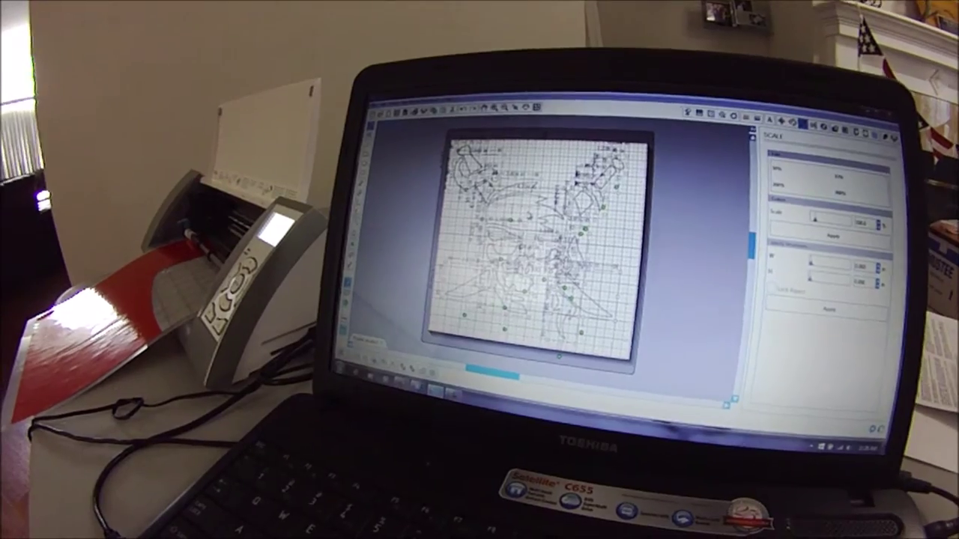
right_click(528, 180)
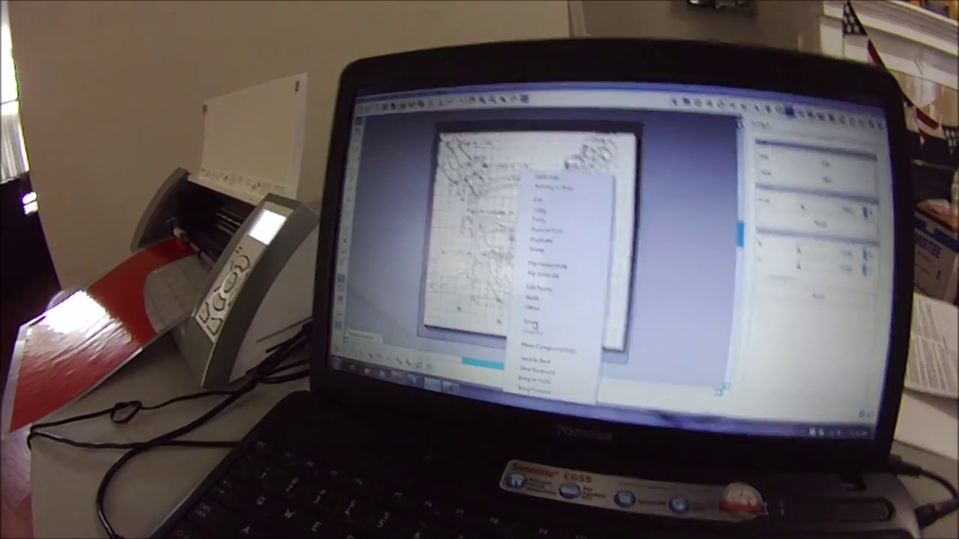
click(533, 325)
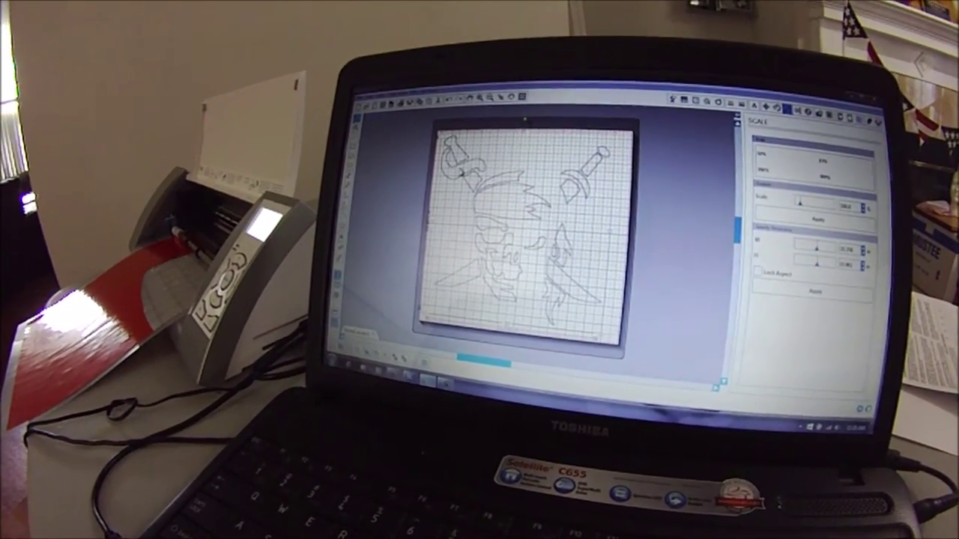